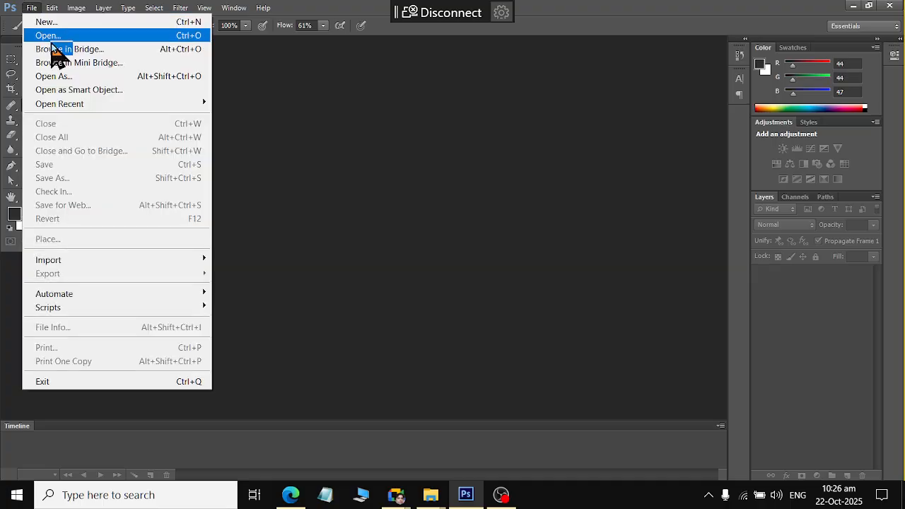
# - Open the beach sunset photo Gemini_Generated_Image_uw71mruw71mruw71.png from the Downloads folder
pyautogui.click(28, 36)
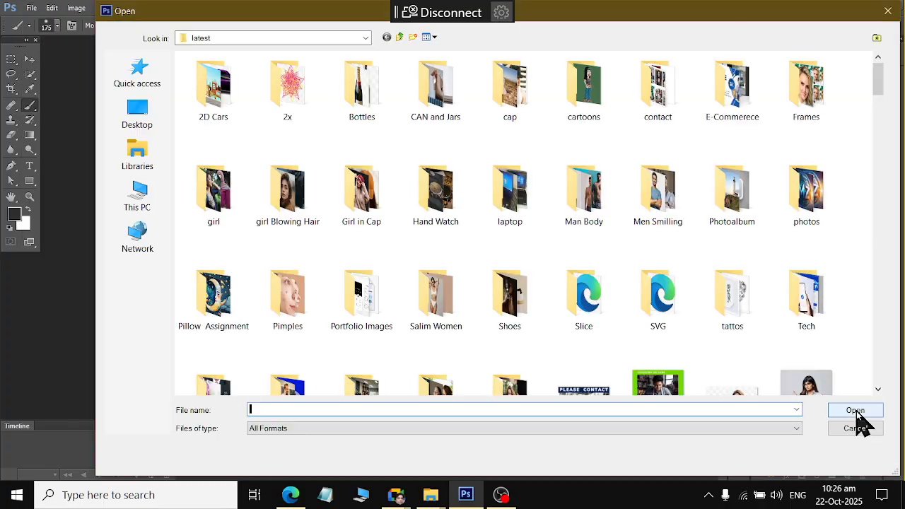
pyautogui.click(228, 44)
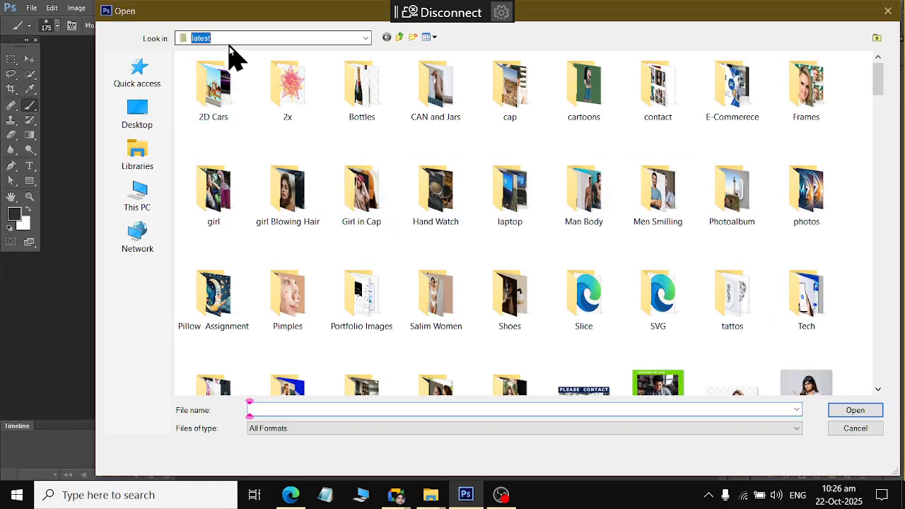
pyautogui.click(225, 68)
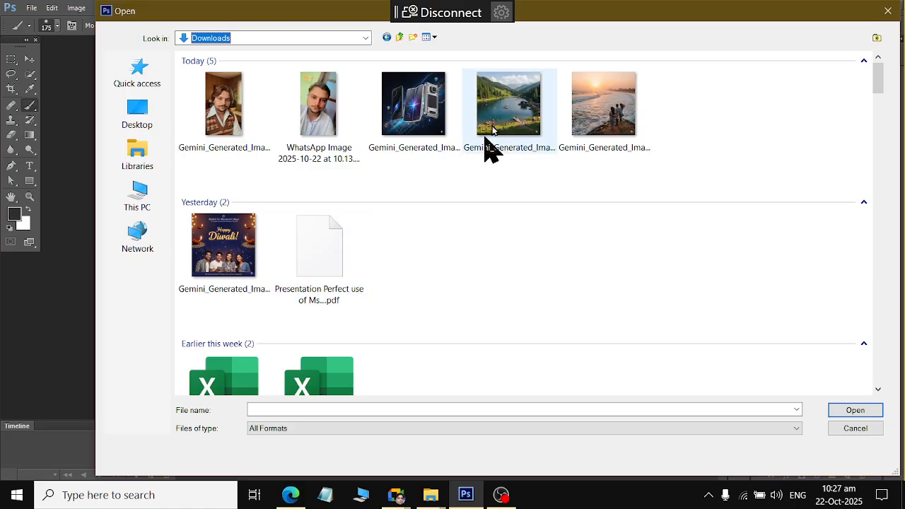
pyautogui.doubleClick(592, 93)
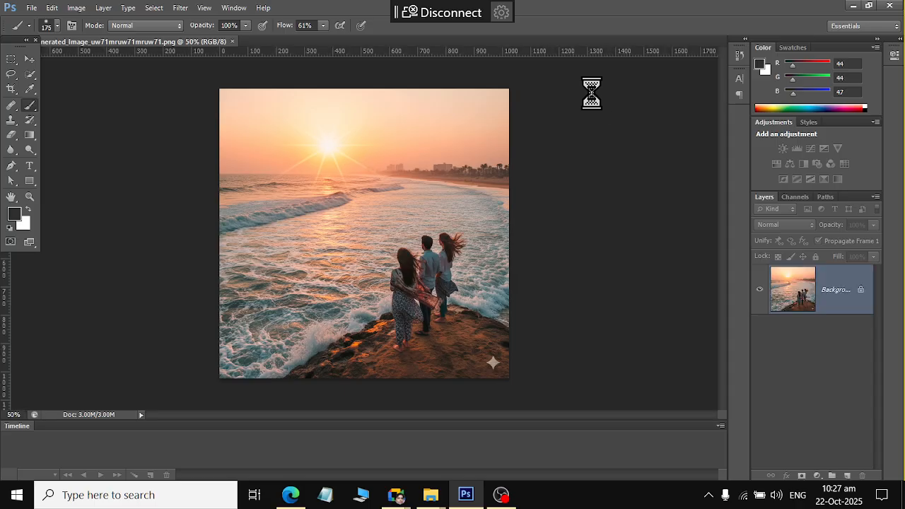
# - Convert the locked Background into a regular layer named Layer 0
pyautogui.doubleClick(860, 295)
pyautogui.click(553, 164)
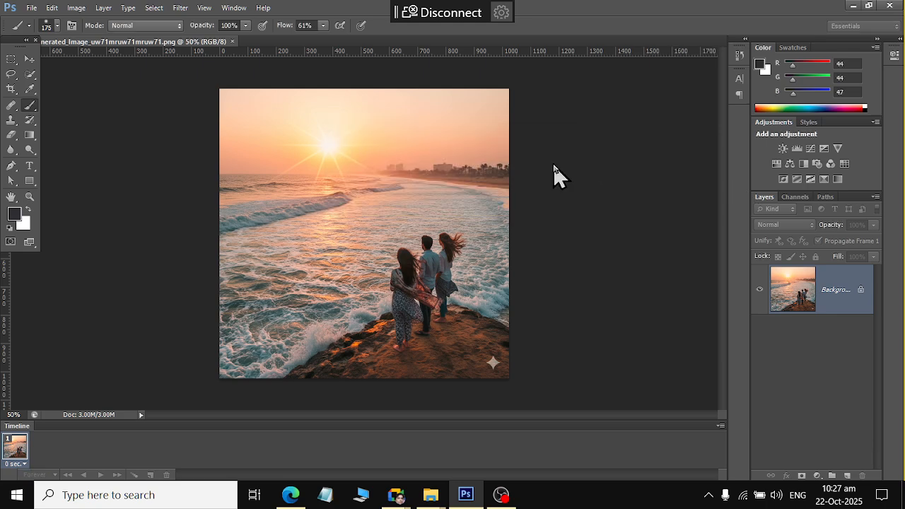
pyautogui.click(828, 286)
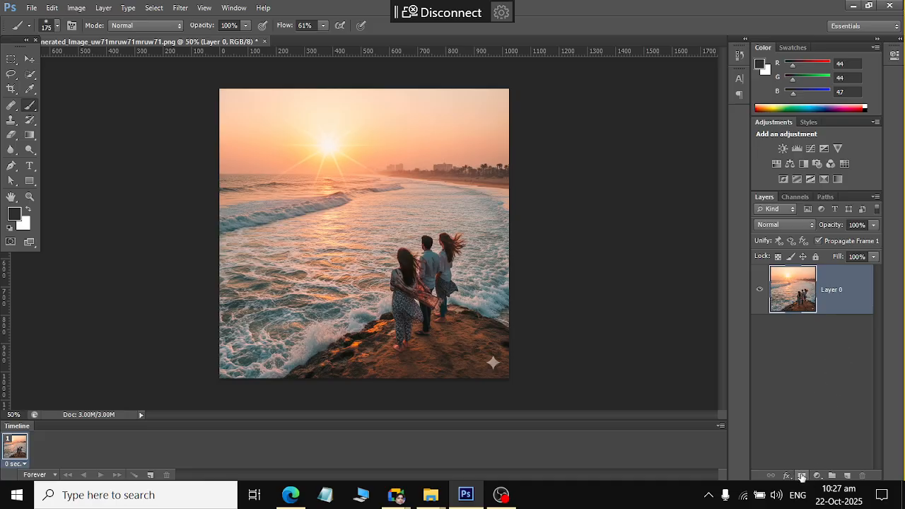
# - Add a white layer mask to Layer 0 and delete it without applying it, twice in a row
pyautogui.click(801, 478)
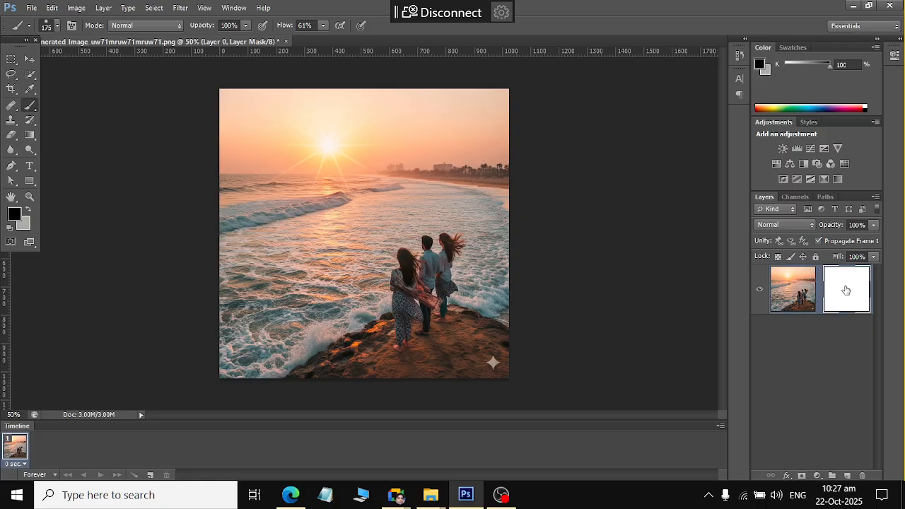
pyautogui.moveTo(845, 290); pyautogui.dragTo(862, 474)
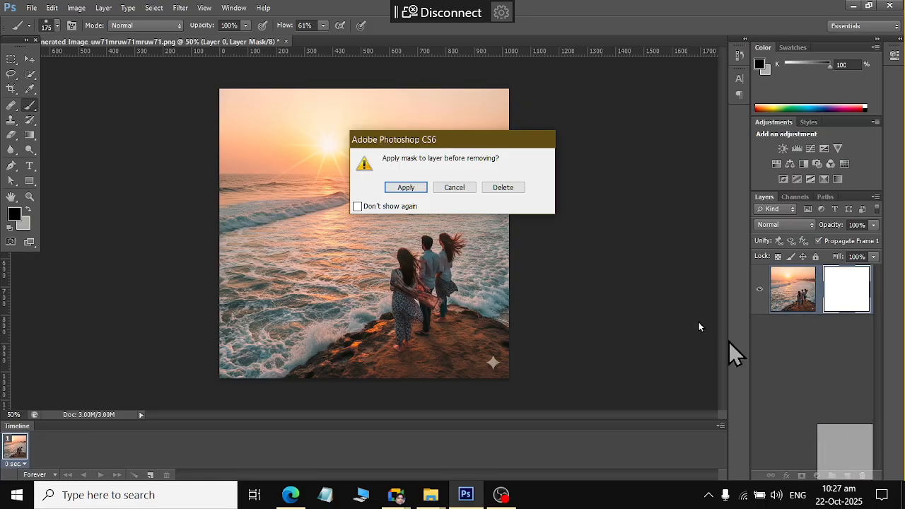
pyautogui.click(503, 188)
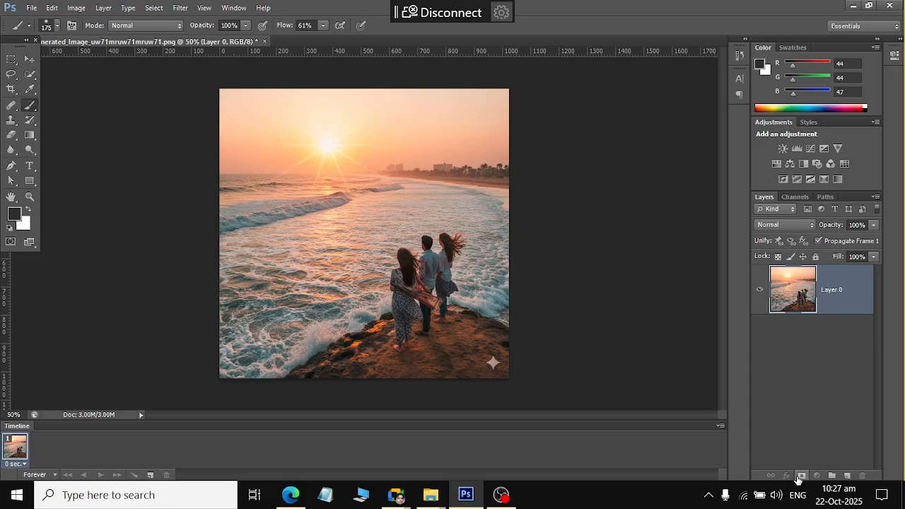
pyautogui.click(800, 477)
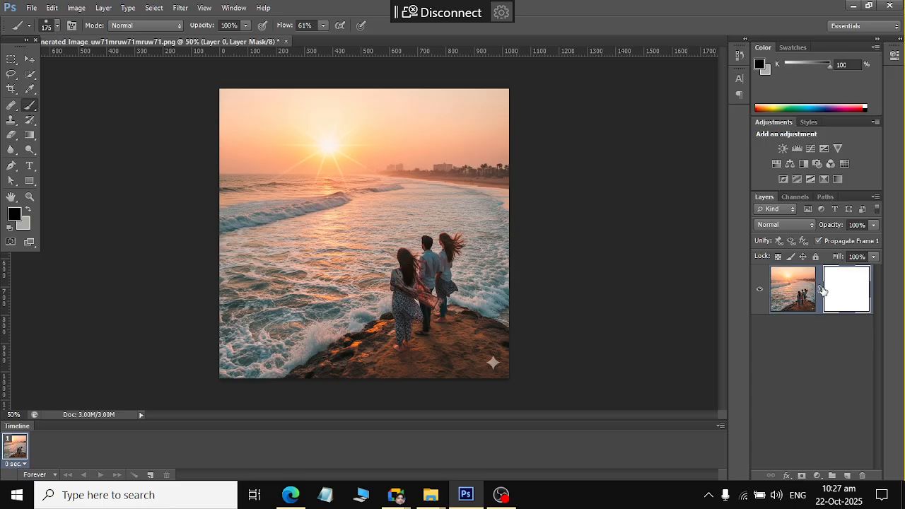
pyautogui.moveTo(836, 295); pyautogui.dragTo(862, 476)
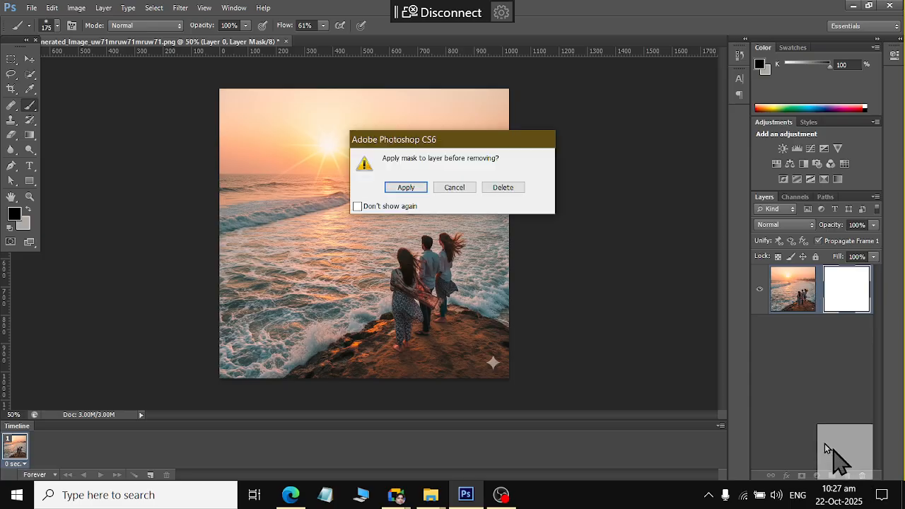
pyautogui.click(502, 188)
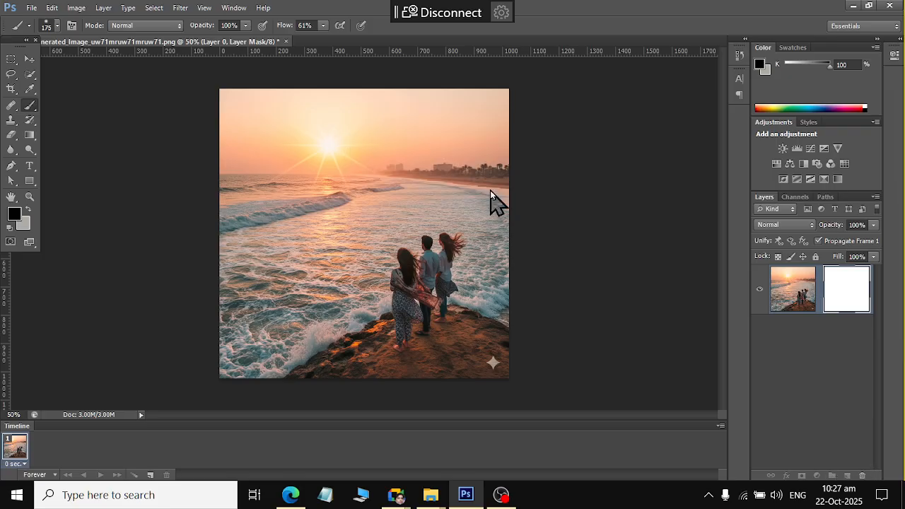
# - Add a black hide-all layer mask to Layer 0 and delete it without applying it
pyautogui.keyDown('alt'); pyautogui.click(804, 478); pyautogui.keyUp('alt')
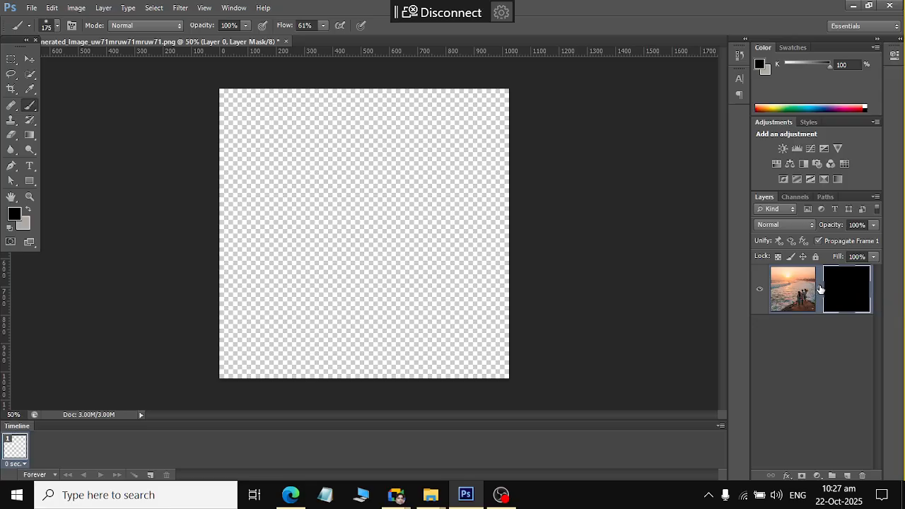
pyautogui.moveTo(869, 298); pyautogui.dragTo(858, 474)
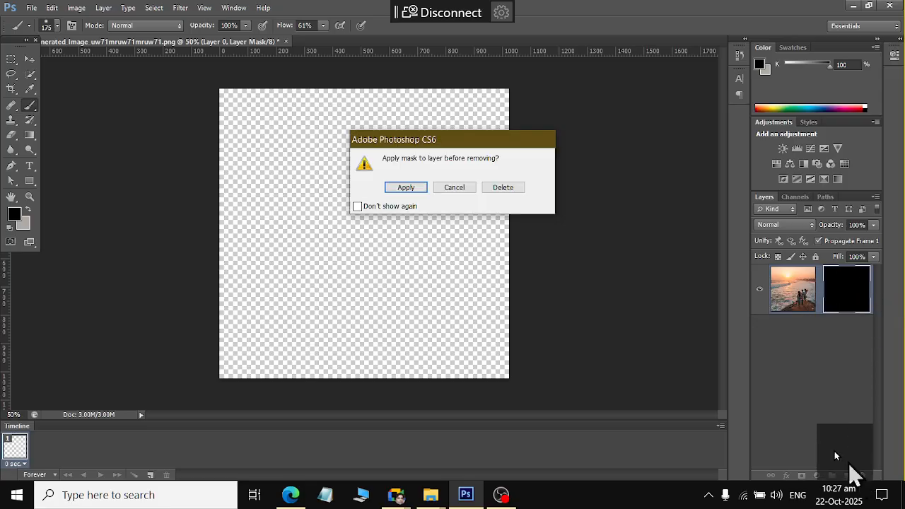
pyautogui.click(488, 189)
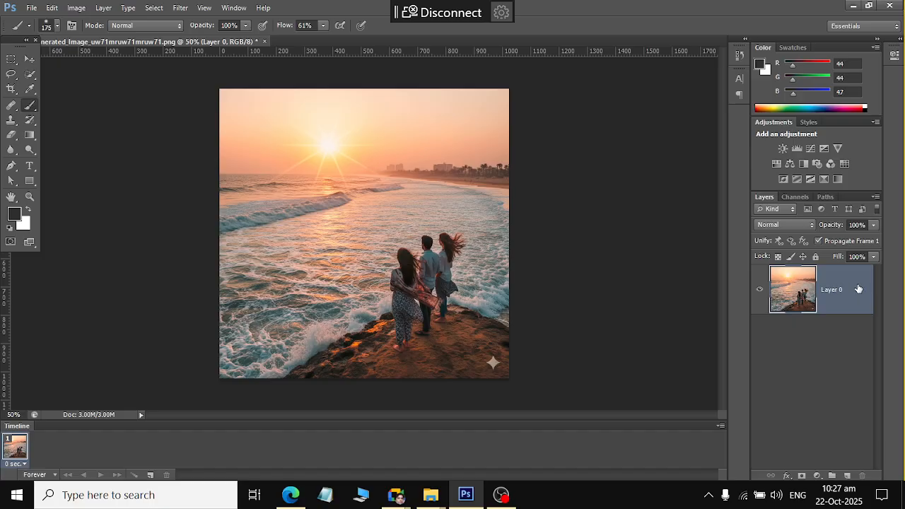
# - Add a white reveal-all layer mask to Layer 0 and make the mask the active editing target
pyautogui.click(793, 325)
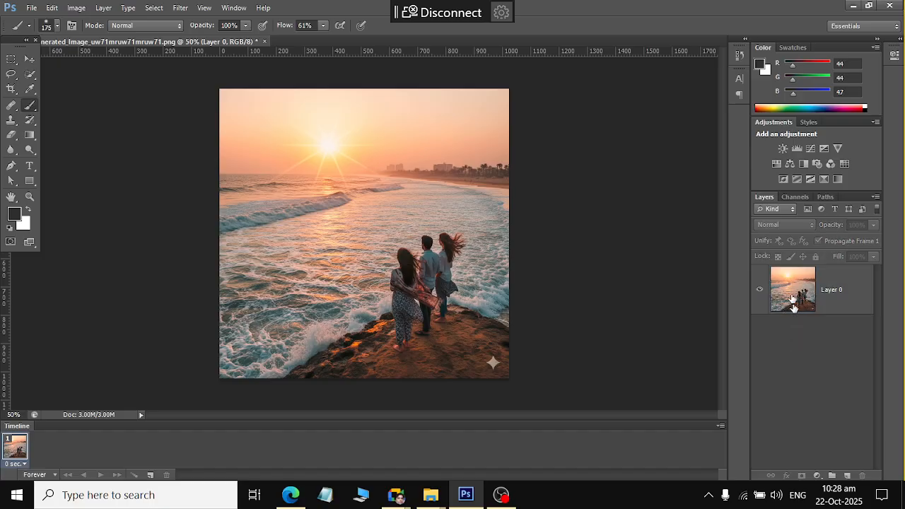
pyautogui.click(792, 284)
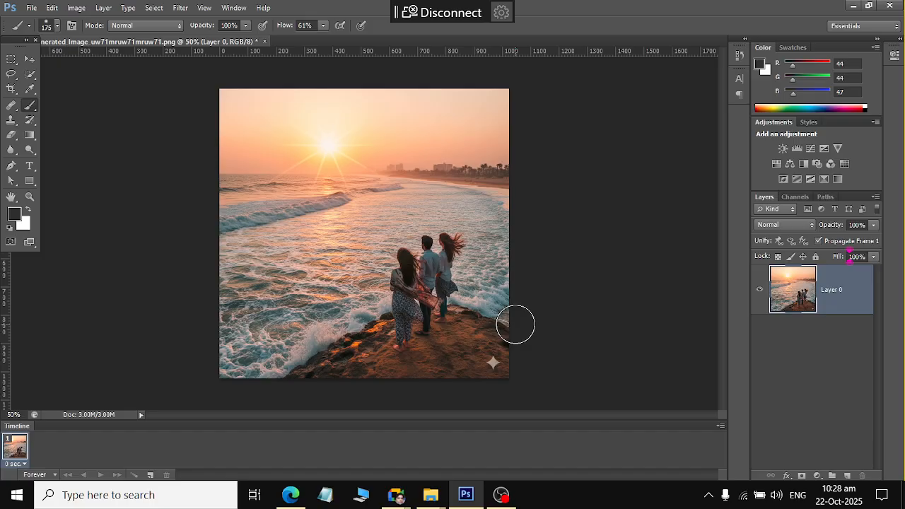
pyautogui.scroll(5, 515, 325)
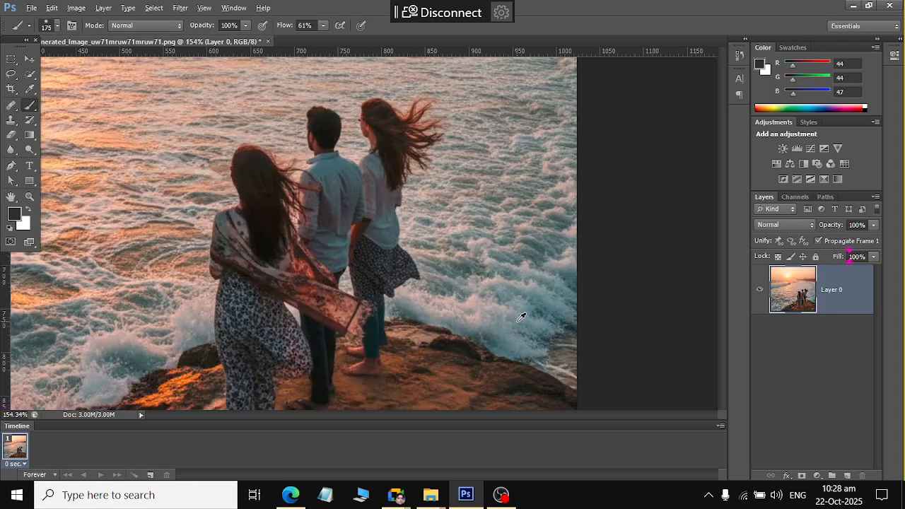
pyautogui.scroll(-4, 519, 320)
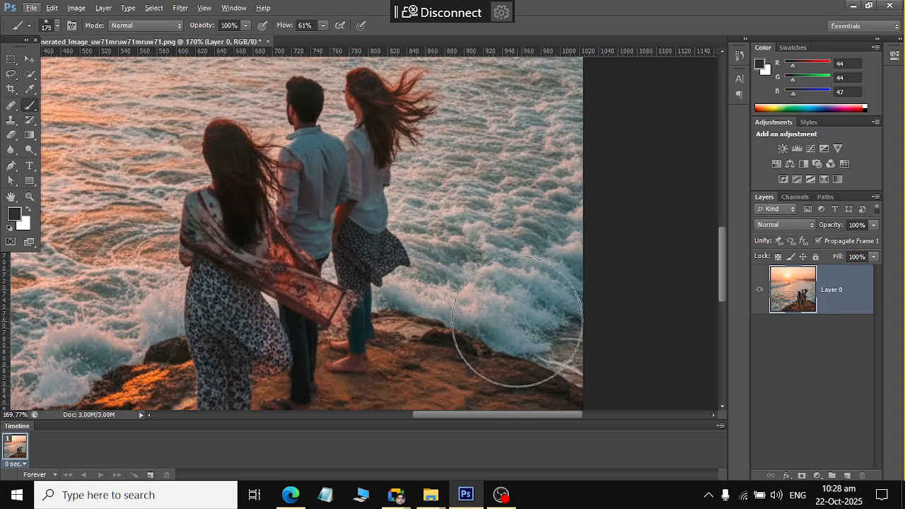
pyautogui.scroll(-2, 517, 321)
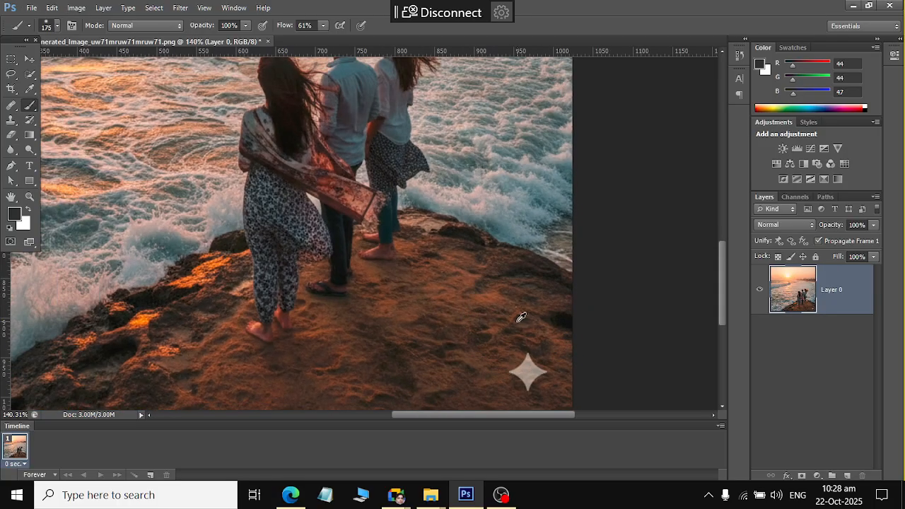
pyautogui.scroll(5, 517, 321)
pyautogui.scroll(-4, 517, 321)
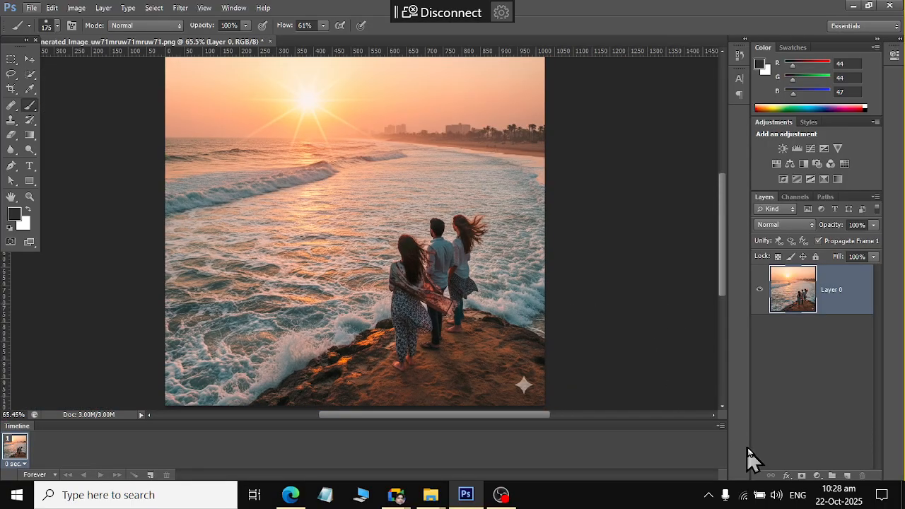
pyautogui.click(801, 476)
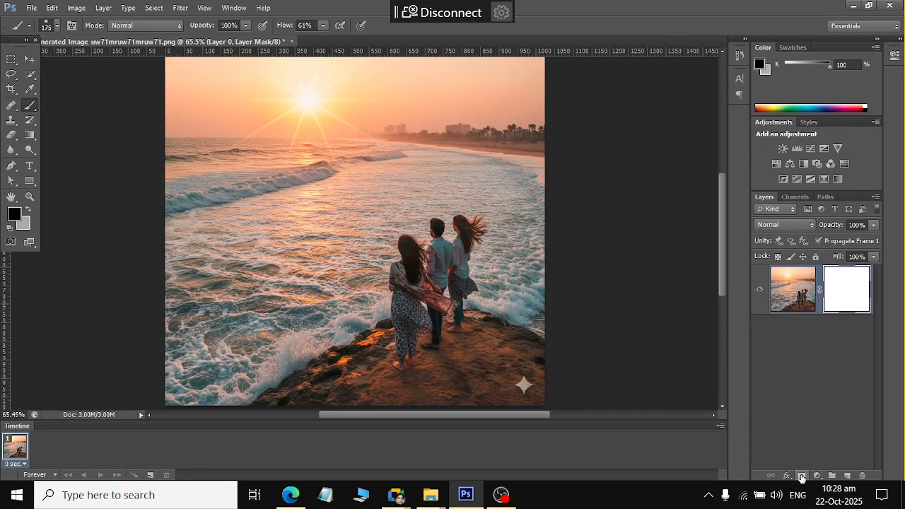
pyautogui.click(790, 300)
pyautogui.click(852, 298)
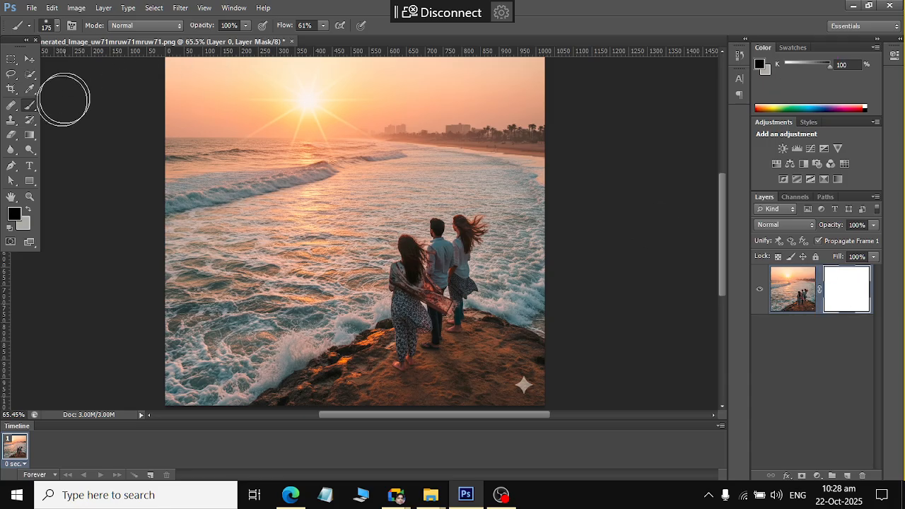
# - Activate the Brush tool with the Soft Round Pressure Opacity preset at 175 px size and 0% hardness
pyautogui.click(25, 94)
pyautogui.click(32, 104)
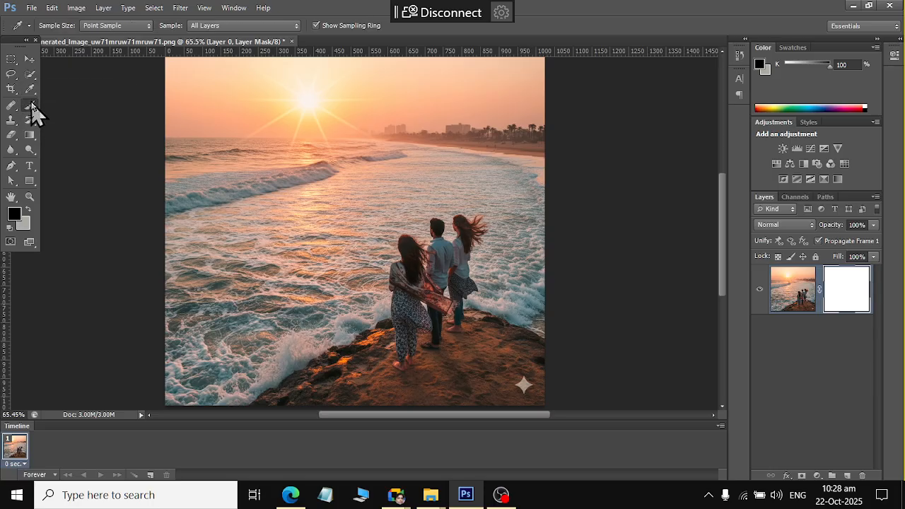
pyautogui.click(55, 104)
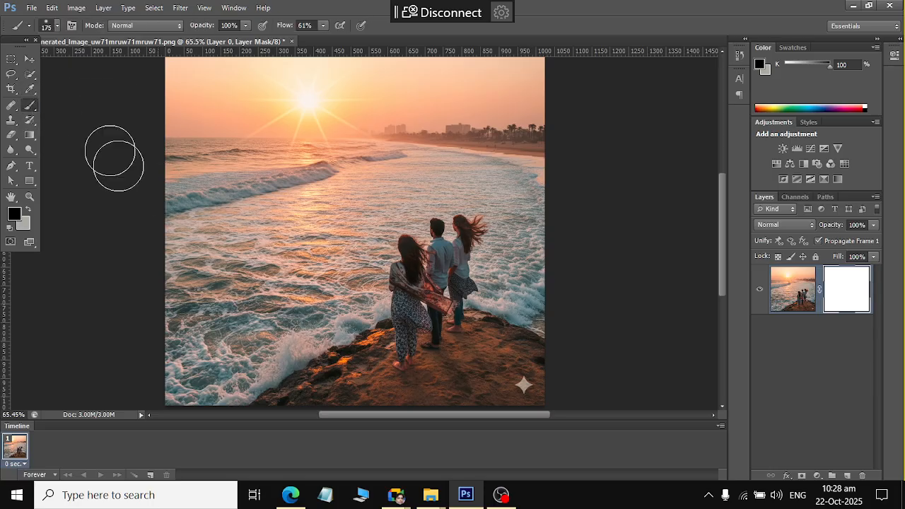
pyautogui.click(57, 27)
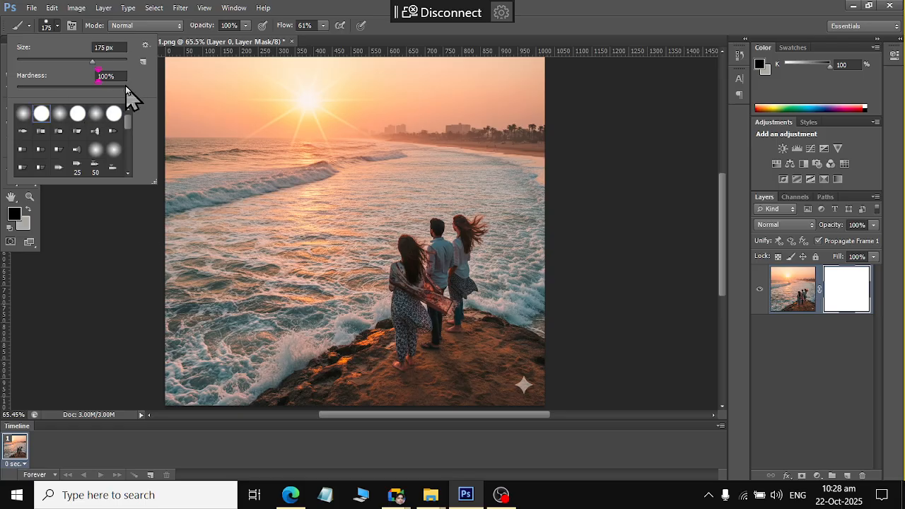
pyautogui.moveTo(108, 90)
pyautogui.mouseDown()
pyautogui.moveTo(19, 100)
pyautogui.moveTo(145, 91)
pyautogui.mouseUp()
pyautogui.click(96, 121)
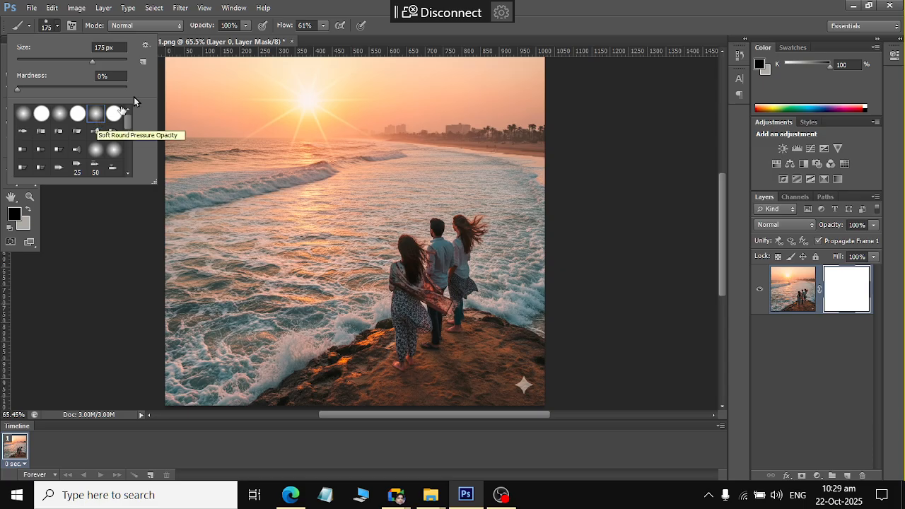
pyautogui.click(341, 6)
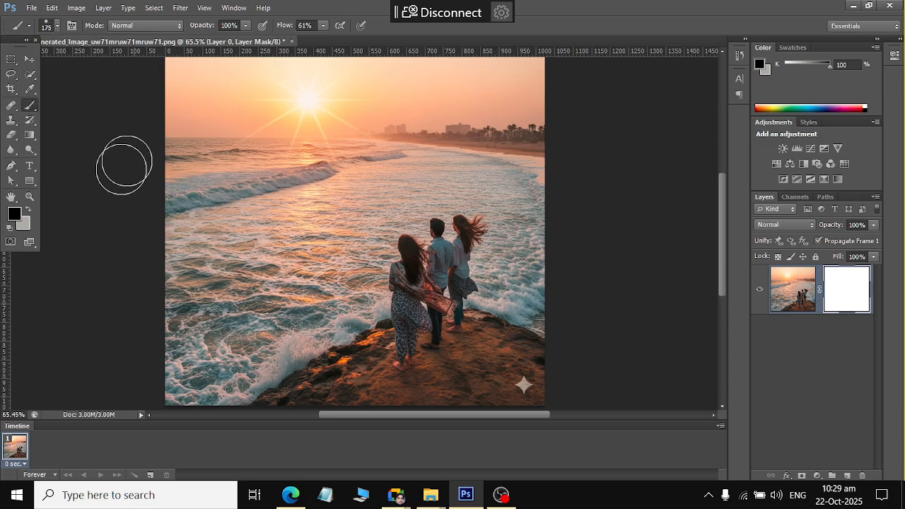
# - Set the foreground colour to white (ffffff)
pyautogui.click(19, 216)
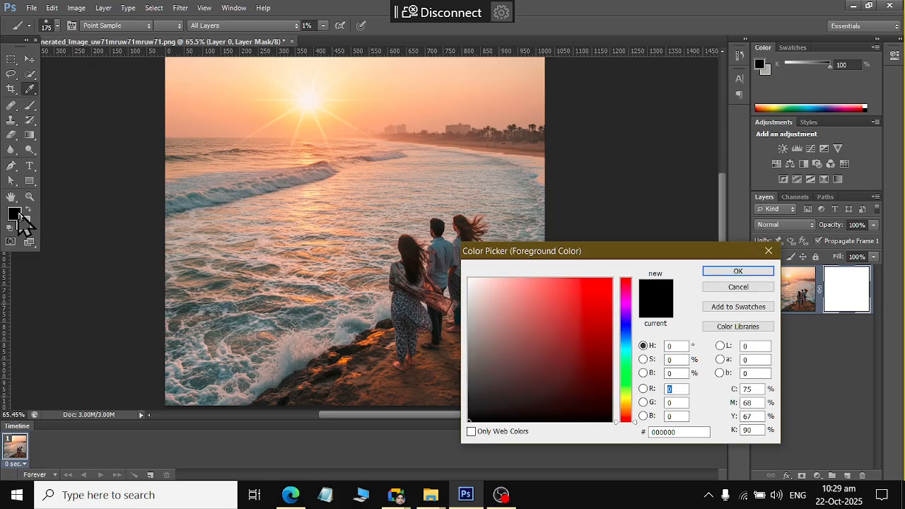
pyautogui.moveTo(514, 351); pyautogui.dragTo(420, 238)
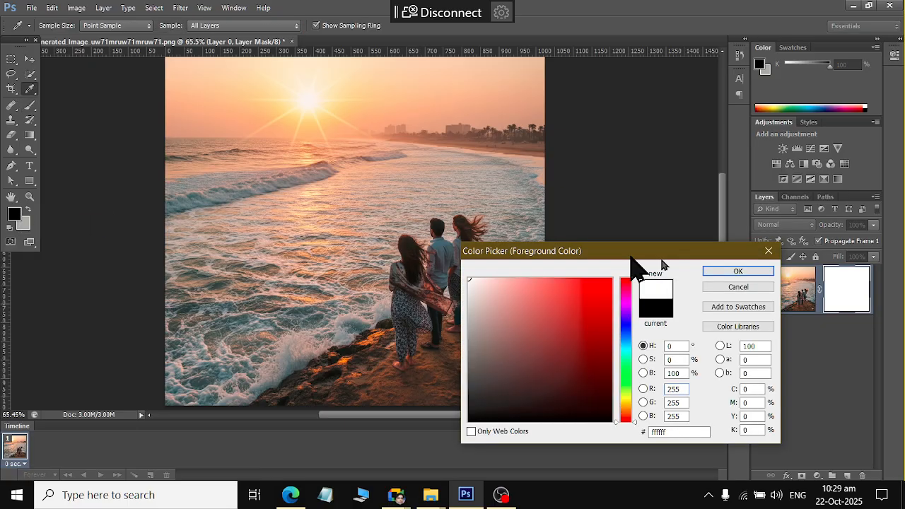
pyautogui.click(707, 271)
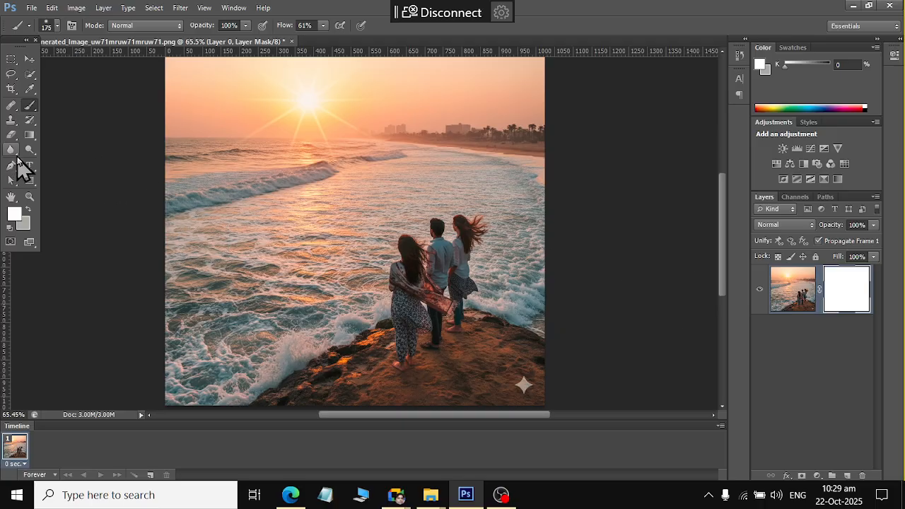
# - Set the foreground colour to black (000000) and keep the Brush tool active for the mask
pyautogui.click(14, 214)
pyautogui.moveTo(519, 326); pyautogui.dragTo(458, 469)
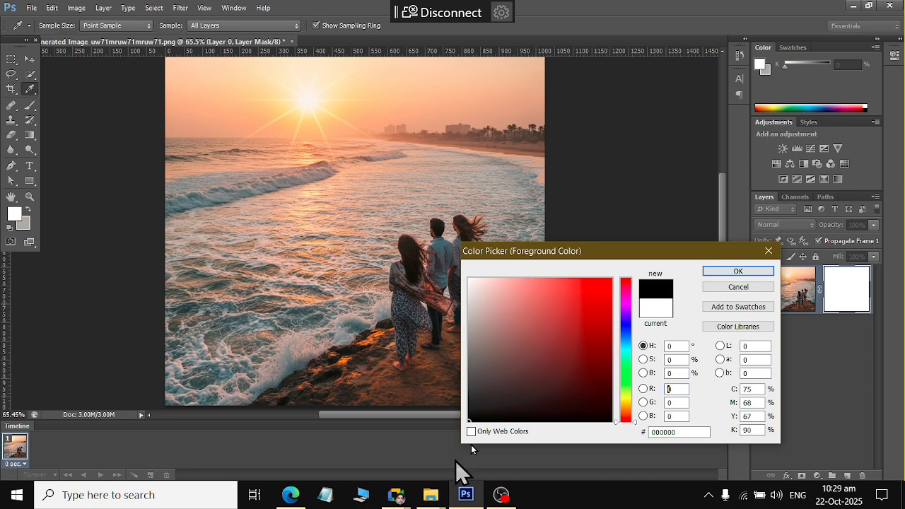
pyautogui.click(727, 275)
pyautogui.press('b')
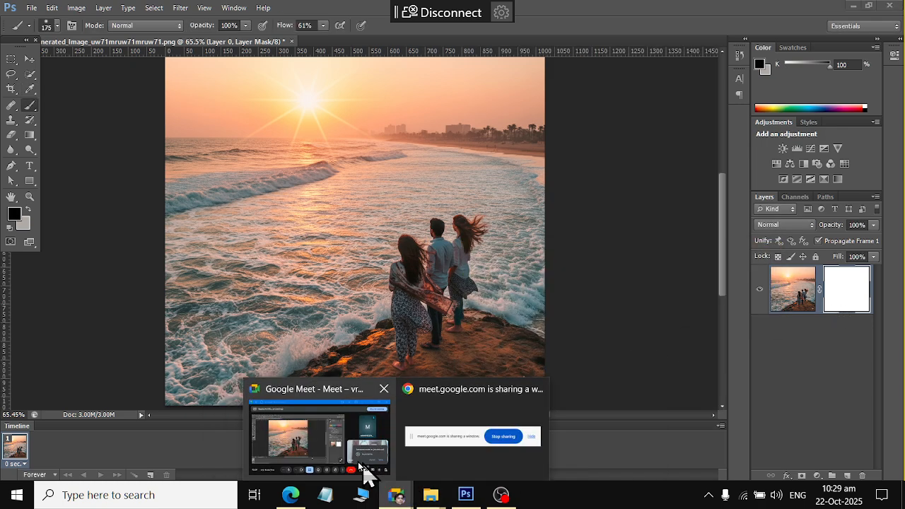
# - Switch to the Google Meet window to check on the join request, and return to Photoshop
pyautogui.click(364, 467)
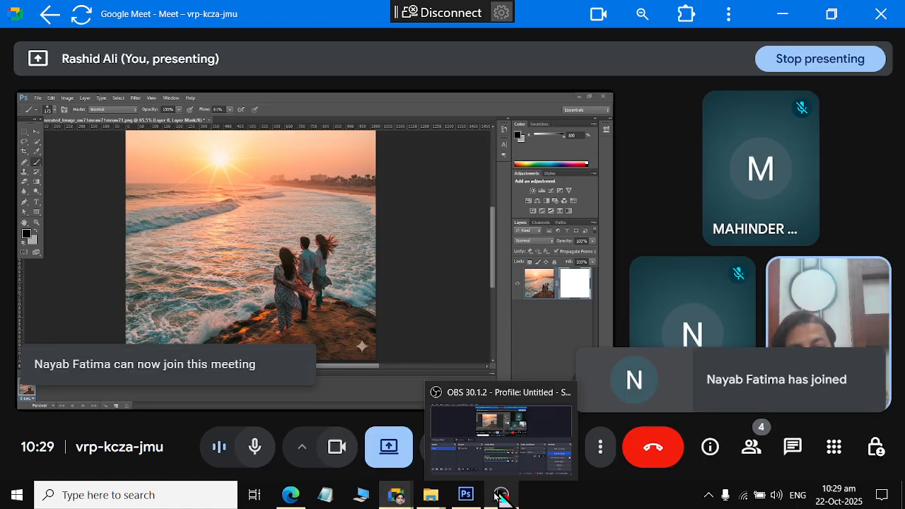
pyautogui.click(468, 500)
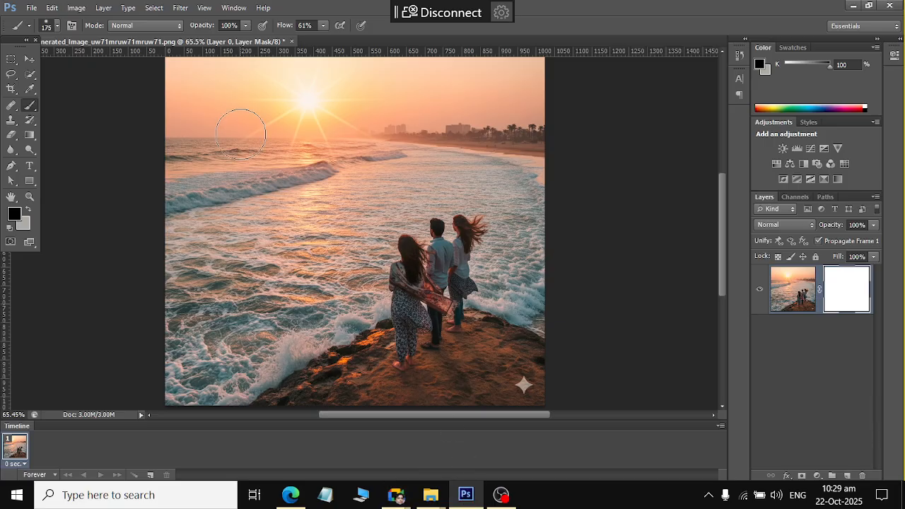
# - Enlarge the brush to 300 px and paint black on the layer mask to hide the sky and the sea around the people
pyautogui.press(']')
pyautogui.press(']')
pyautogui.press(']')
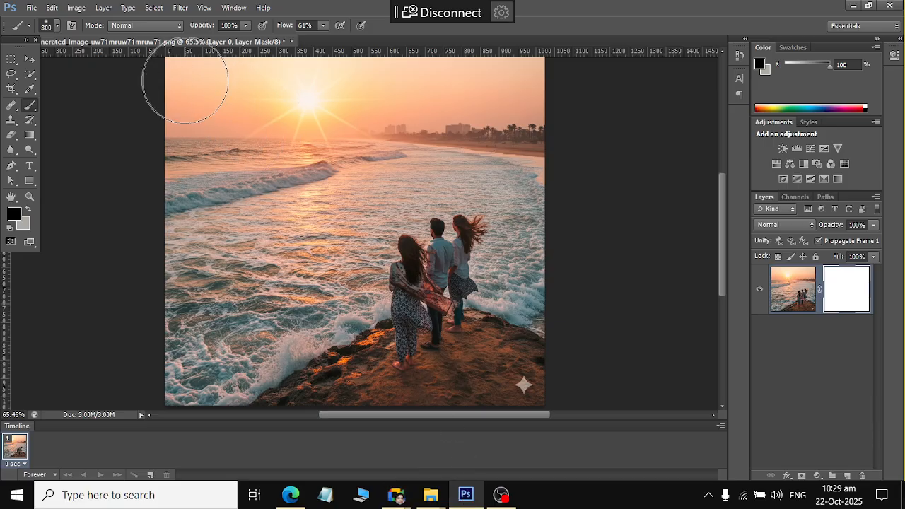
pyautogui.moveTo(186, 81)
pyautogui.mouseDown()
pyautogui.moveTo(163, 404)
pyautogui.moveTo(176, 40)
pyautogui.moveTo(184, 141)
pyautogui.moveTo(176, 429)
pyautogui.moveTo(181, 226)
pyautogui.moveTo(202, 31)
pyautogui.moveTo(346, 47)
pyautogui.moveTo(605, 41)
pyautogui.moveTo(539, 64)
pyautogui.moveTo(117, 101)
pyautogui.moveTo(600, 122)
pyautogui.moveTo(218, 170)
pyautogui.moveTo(63, 211)
pyautogui.moveTo(625, 159)
pyautogui.moveTo(417, 162)
pyautogui.moveTo(230, 216)
pyautogui.moveTo(223, 341)
pyautogui.moveTo(354, 230)
pyautogui.moveTo(395, 133)
pyautogui.moveTo(533, 195)
pyautogui.moveTo(565, 292)
pyautogui.moveTo(634, 319)
pyautogui.mouseUp()
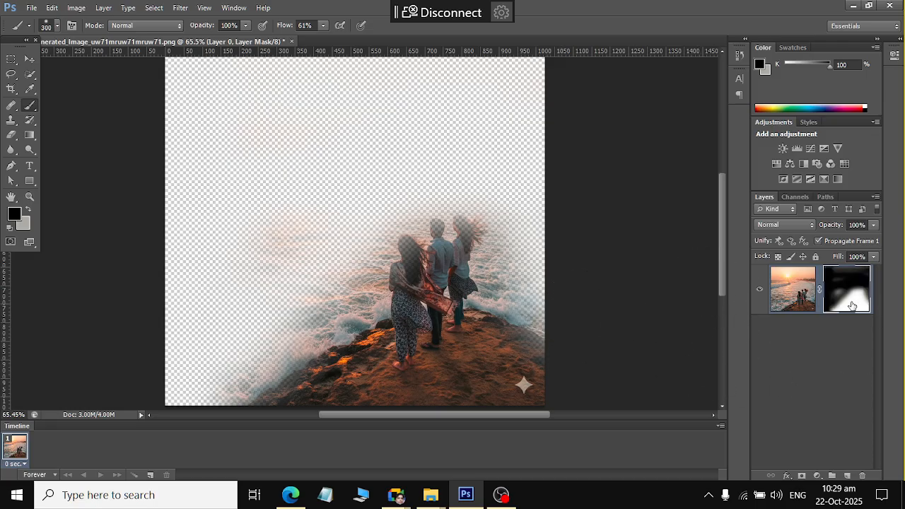
# - Set the background colour to white and swap it with black so that white is the brush's foreground colour
pyautogui.click(27, 223)
pyautogui.click(439, 188)
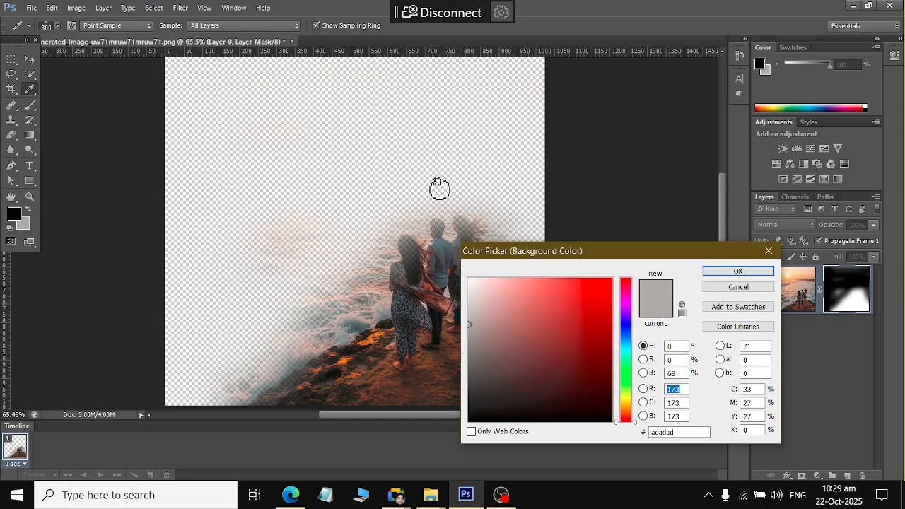
pyautogui.click(753, 272)
pyautogui.press('b')
pyautogui.click(28, 210)
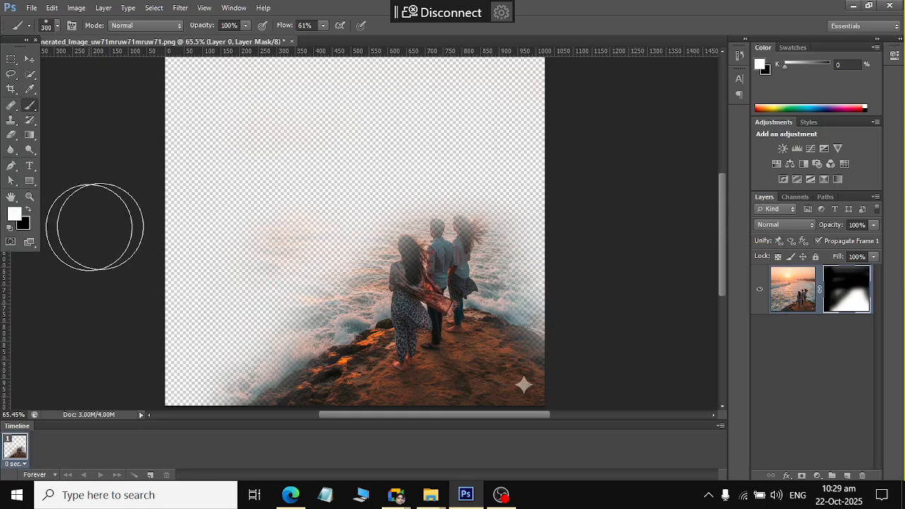
# - Paint white over the entire layer mask to bring back the hidden sky and sea
pyautogui.moveTo(550, 84); pyautogui.dragTo(121, 77)
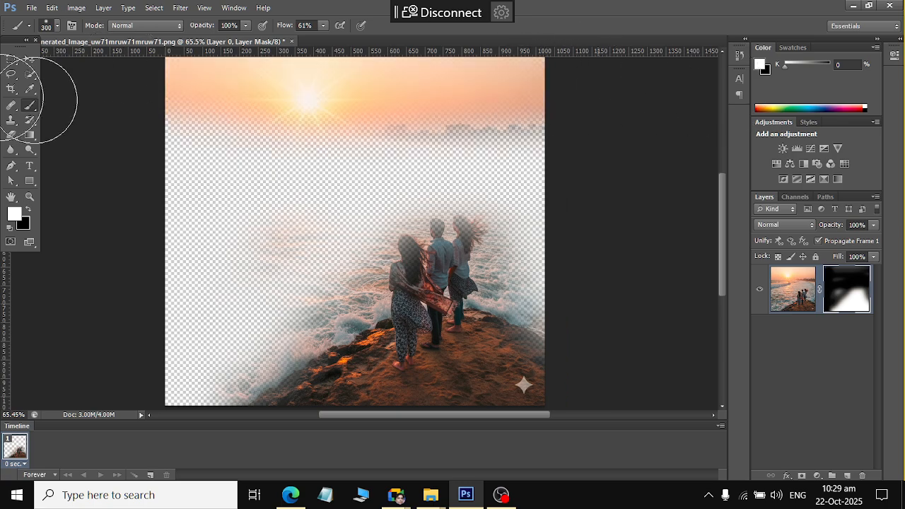
pyautogui.moveTo(41, 99)
pyautogui.mouseDown()
pyautogui.moveTo(828, 172)
pyautogui.moveTo(156, 262)
pyautogui.moveTo(14, 354)
pyautogui.moveTo(40, 364)
pyautogui.moveTo(836, 347)
pyautogui.moveTo(715, 307)
pyautogui.moveTo(35, 417)
pyautogui.moveTo(537, 368)
pyautogui.moveTo(574, 100)
pyautogui.moveTo(500, 112)
pyautogui.mouseUp()
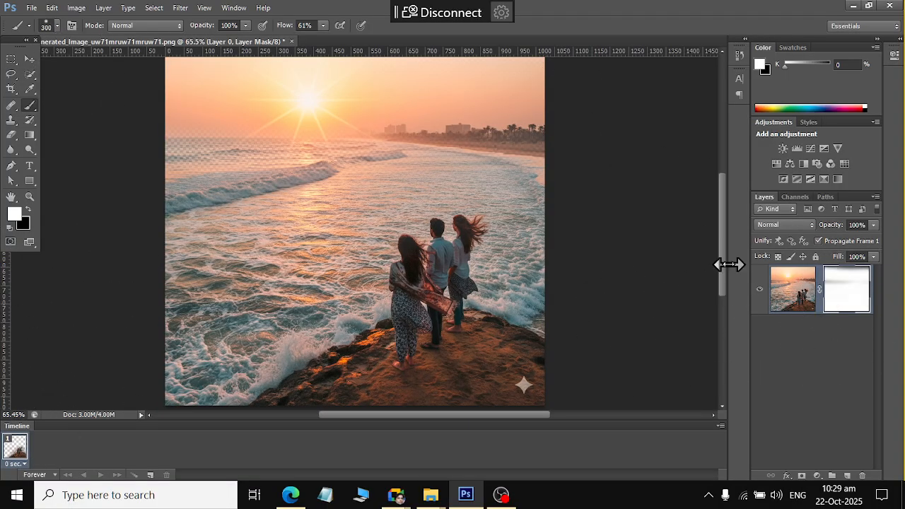
pyautogui.moveTo(904, 325)
pyautogui.mouseDown()
pyautogui.moveTo(304, 124)
pyautogui.moveTo(602, 152)
pyautogui.moveTo(572, 150)
pyautogui.moveTo(488, 57)
pyautogui.moveTo(538, 394)
pyautogui.moveTo(529, 124)
pyautogui.mouseUp()
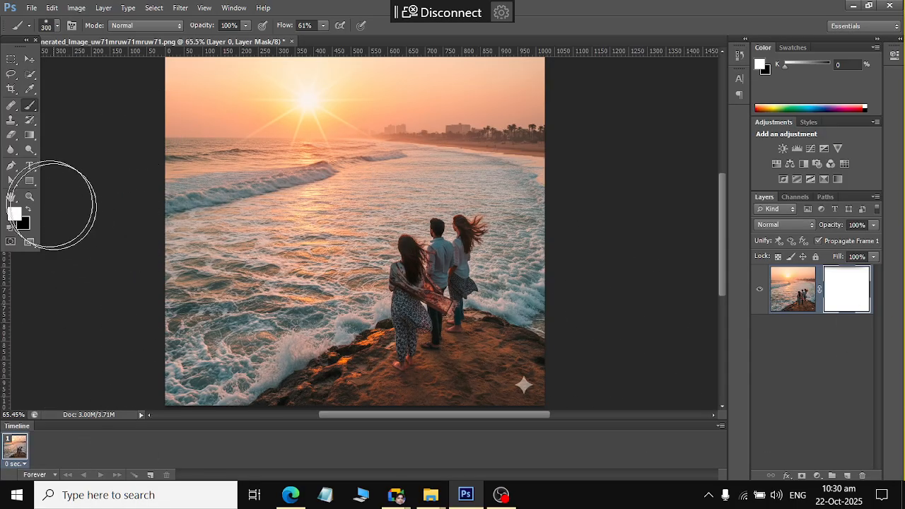
# - Paint black on the mask over the three people to hide them, and paint white over the same area to restore them
pyautogui.click(27, 209)
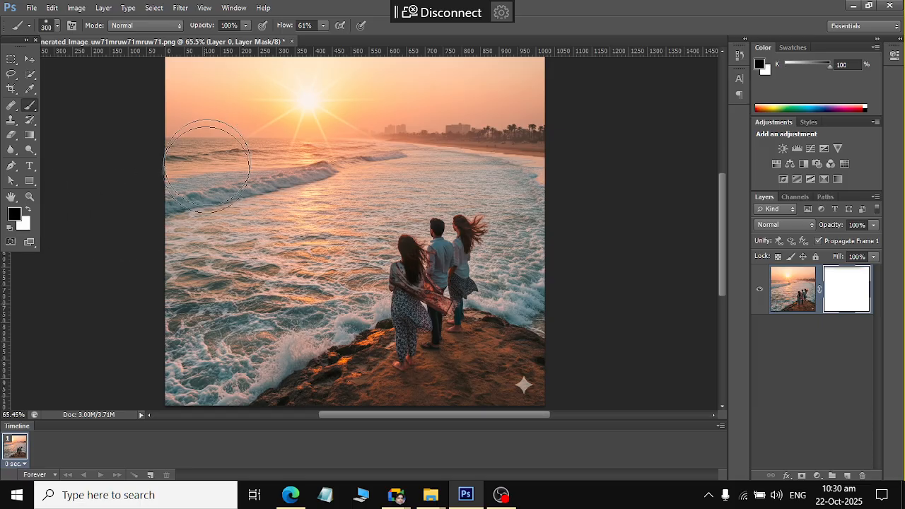
pyautogui.moveTo(426, 276)
pyautogui.mouseDown()
pyautogui.moveTo(404, 283)
pyautogui.moveTo(399, 247)
pyautogui.moveTo(424, 339)
pyautogui.mouseUp()
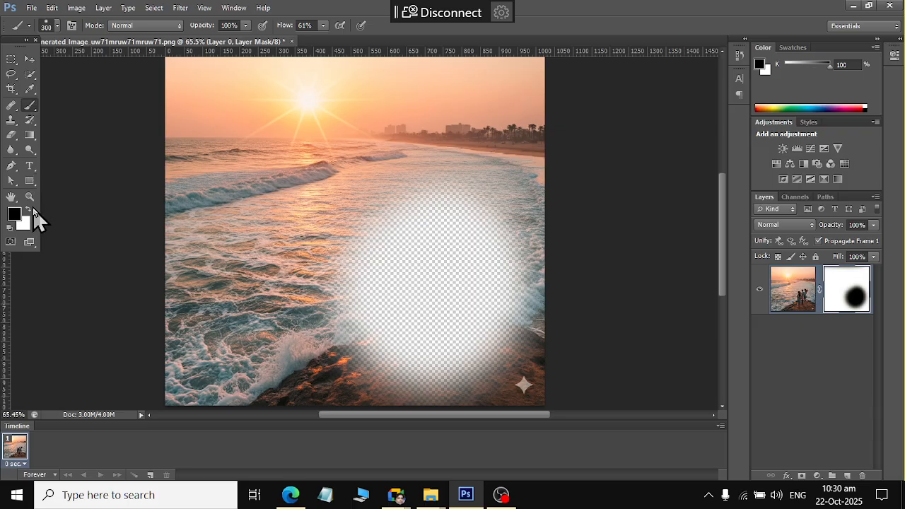
pyautogui.moveTo(396, 368)
pyautogui.mouseDown()
pyautogui.moveTo(488, 241)
pyautogui.moveTo(424, 325)
pyautogui.moveTo(364, 251)
pyautogui.mouseUp()
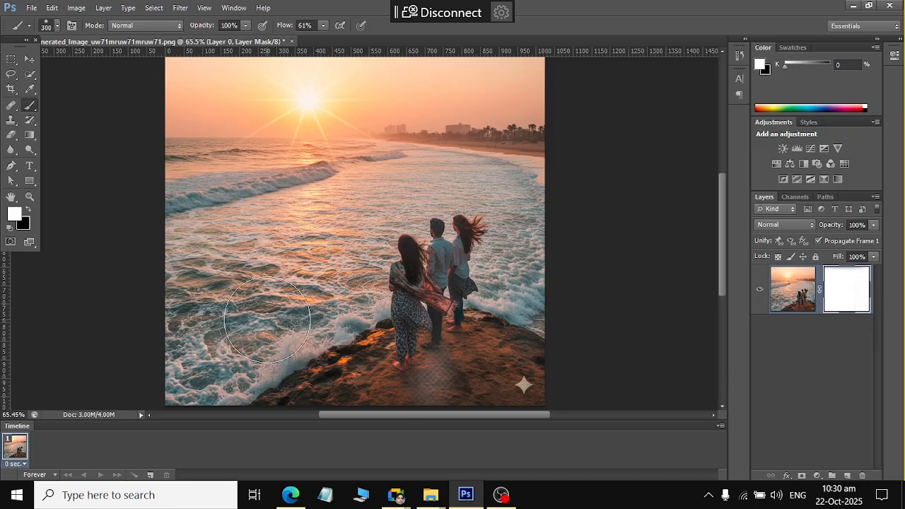
pyautogui.moveTo(481, 332)
pyautogui.mouseDown()
pyautogui.moveTo(495, 382)
pyautogui.moveTo(457, 373)
pyautogui.mouseUp()
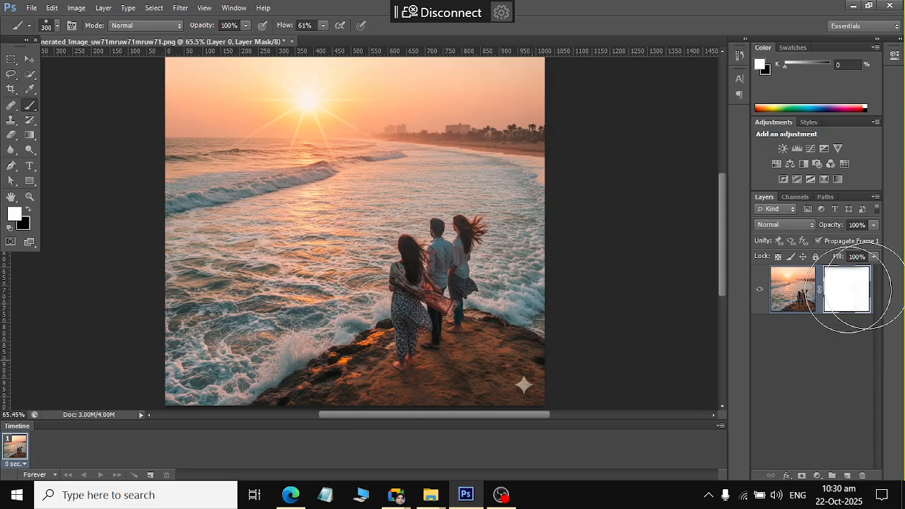
# - Set the foreground colour to grey (a29e9e) and paint over the whole mask to make the photo semi-transparent
pyautogui.click(14, 219)
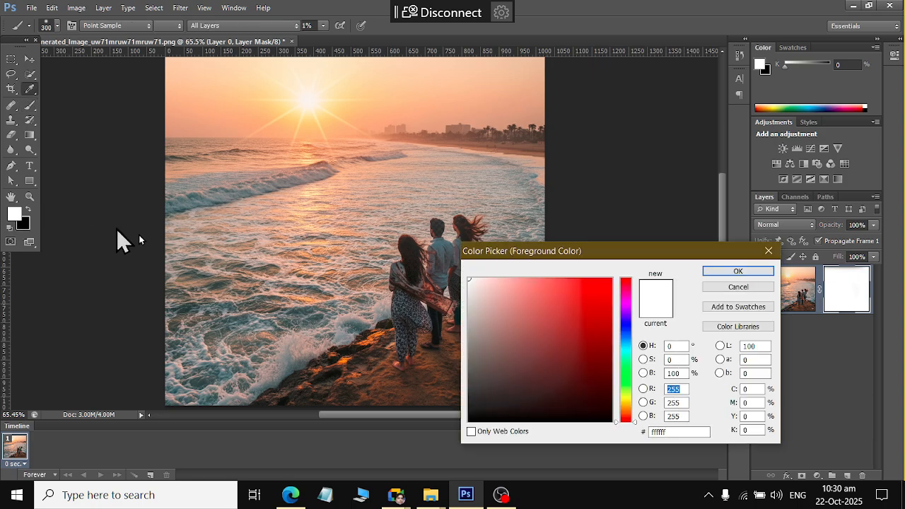
pyautogui.moveTo(489, 361); pyautogui.dragTo(479, 328)
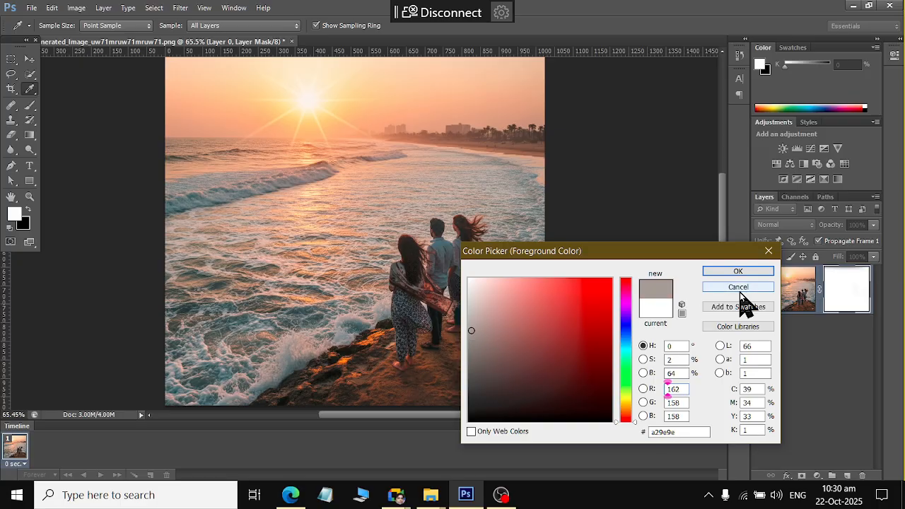
pyautogui.click(724, 271)
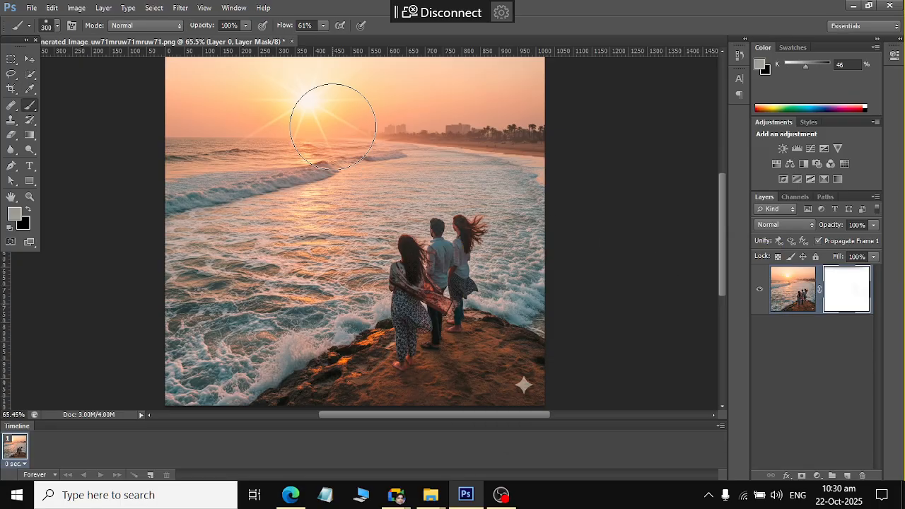
pyautogui.moveTo(485, 106)
pyautogui.mouseDown()
pyautogui.moveTo(344, 144)
pyautogui.moveTo(399, 176)
pyautogui.moveTo(558, 202)
pyautogui.moveTo(165, 347)
pyautogui.moveTo(3, 388)
pyautogui.mouseUp()
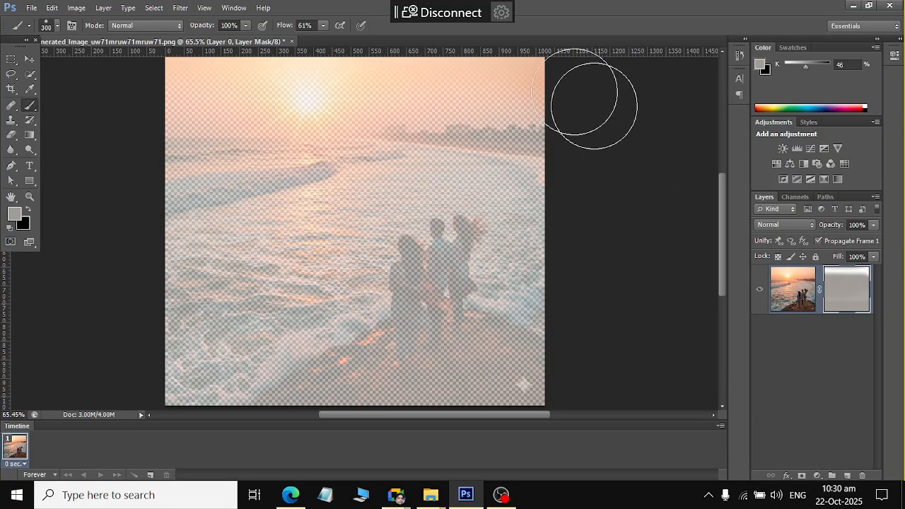
pyautogui.moveTo(527, 41); pyautogui.dragTo(517, 355)
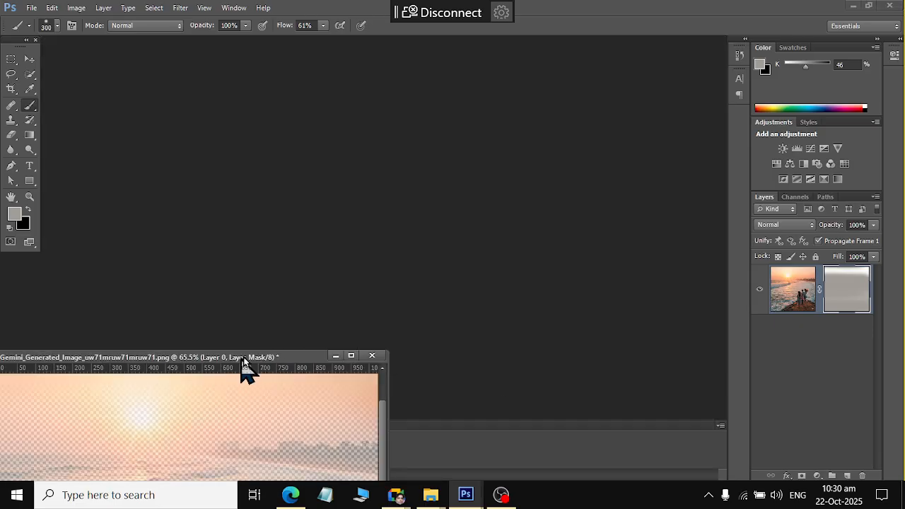
pyautogui.moveTo(244, 357); pyautogui.dragTo(384, 32)
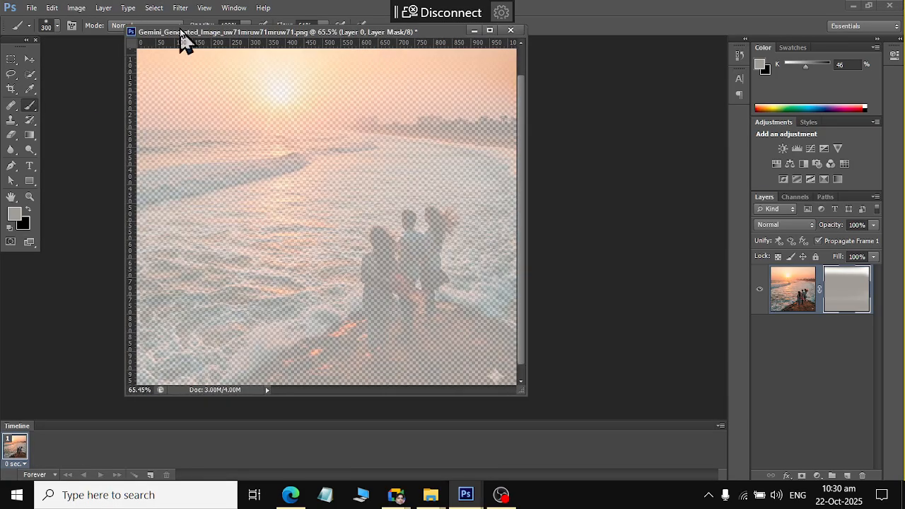
pyautogui.moveTo(182, 31)
pyautogui.mouseDown()
pyautogui.moveTo(210, 82)
pyautogui.moveTo(210, 31)
pyautogui.moveTo(220, 56)
pyautogui.moveTo(211, 40)
pyautogui.mouseUp()
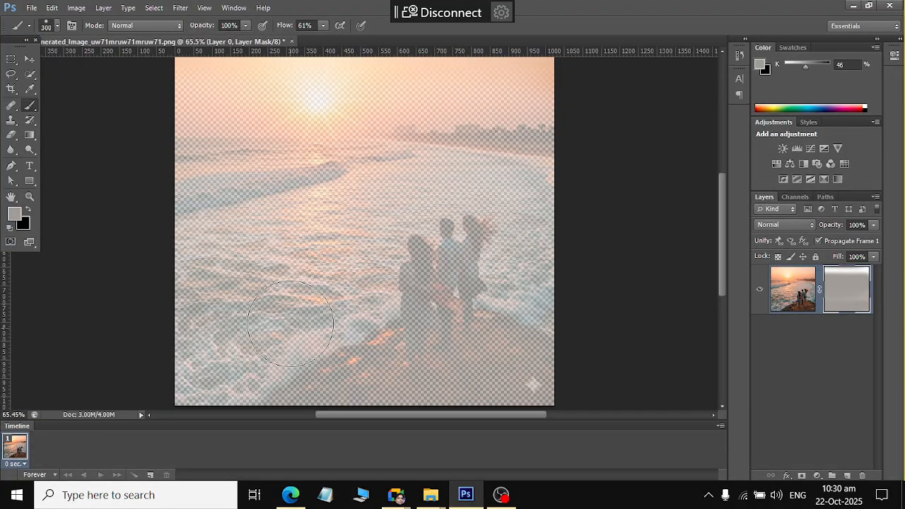
# - Set the foreground colour to white and paint over the grey mask to restore the photo to full opacity
pyautogui.click(15, 215)
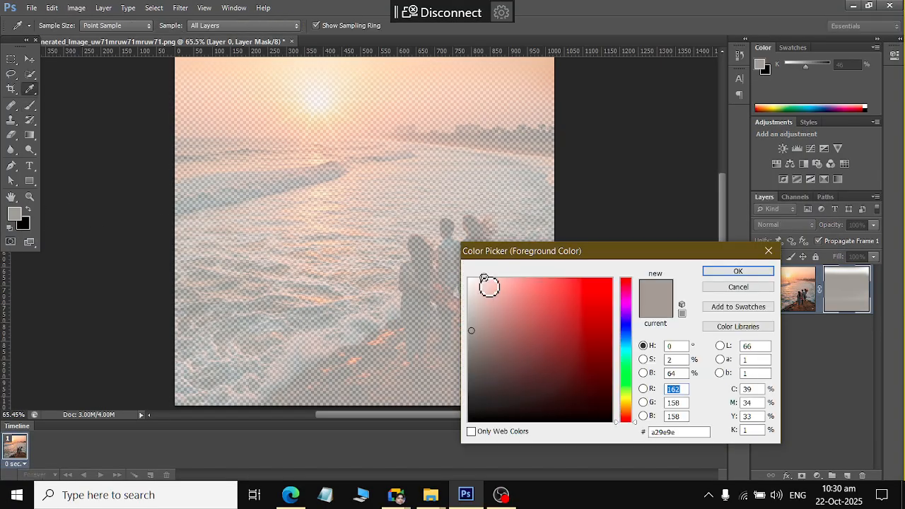
pyautogui.moveTo(485, 285); pyautogui.dragTo(453, 238)
pyautogui.click(738, 272)
pyautogui.press('b')
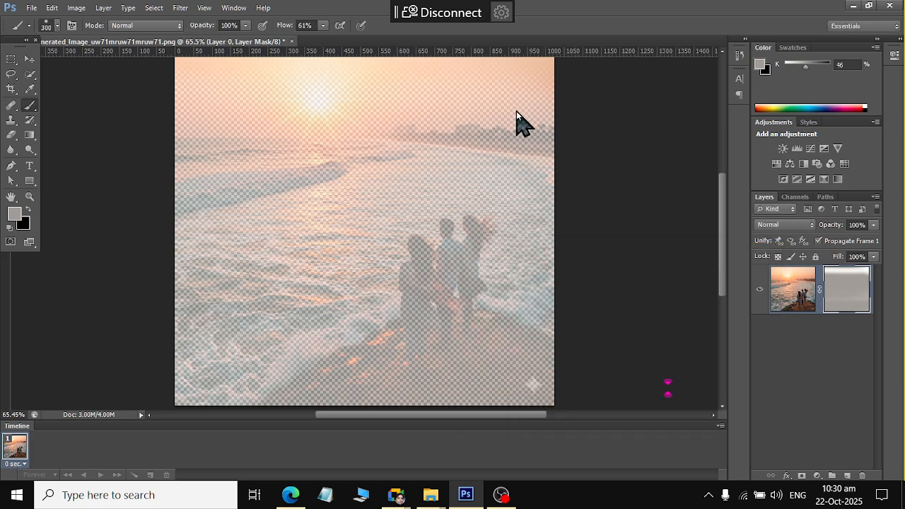
pyautogui.moveTo(521, 118)
pyautogui.mouseDown()
pyautogui.moveTo(173, 107)
pyautogui.moveTo(158, 61)
pyautogui.moveTo(587, 176)
pyautogui.moveTo(172, 293)
pyautogui.moveTo(637, 414)
pyautogui.moveTo(81, 347)
pyautogui.moveTo(162, 364)
pyautogui.mouseUp()
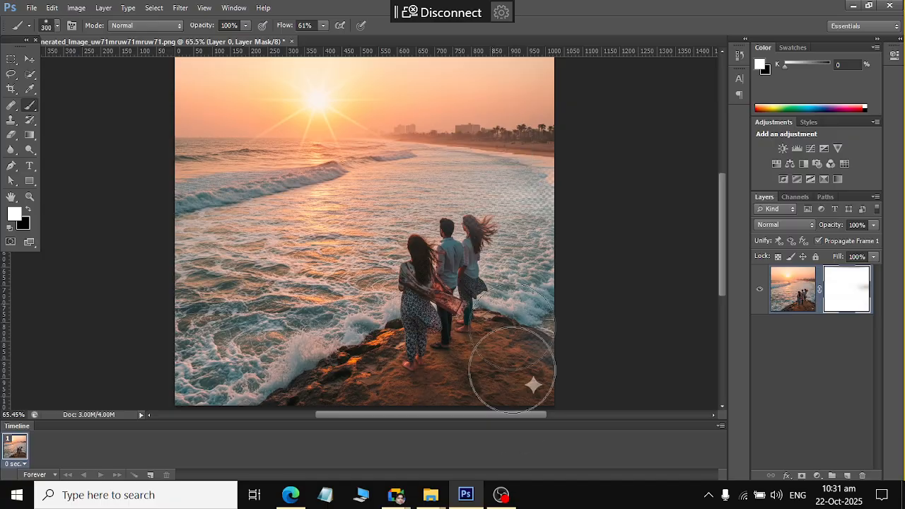
pyautogui.moveTo(512, 361)
pyautogui.mouseDown()
pyautogui.moveTo(558, 150)
pyautogui.moveTo(530, 228)
pyautogui.moveTo(510, 345)
pyautogui.moveTo(524, 250)
pyautogui.moveTo(518, 332)
pyautogui.mouseUp()
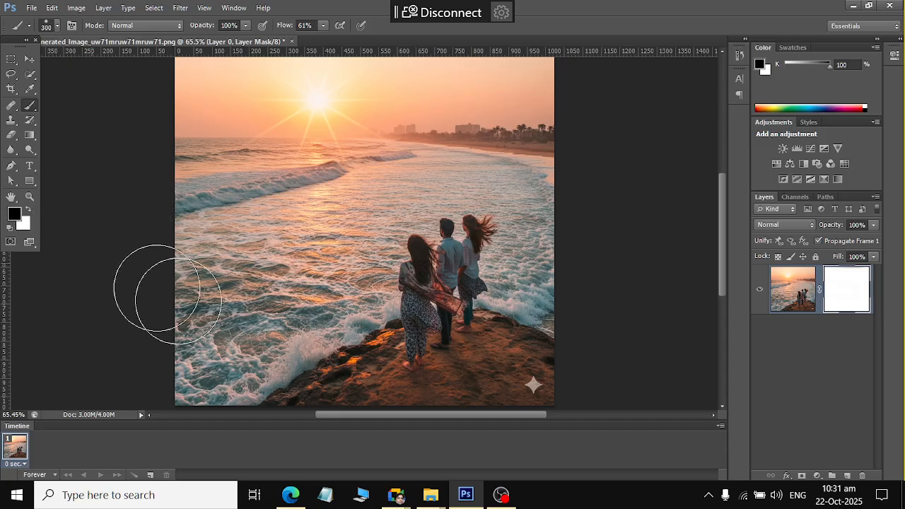
# - Paint black on the mask along the photo's bottom edge to fade out the rock and the foam
pyautogui.click(248, 416)
pyautogui.moveTo(345, 416); pyautogui.dragTo(486, 428)
pyautogui.moveTo(234, 378); pyautogui.dragTo(657, 394)
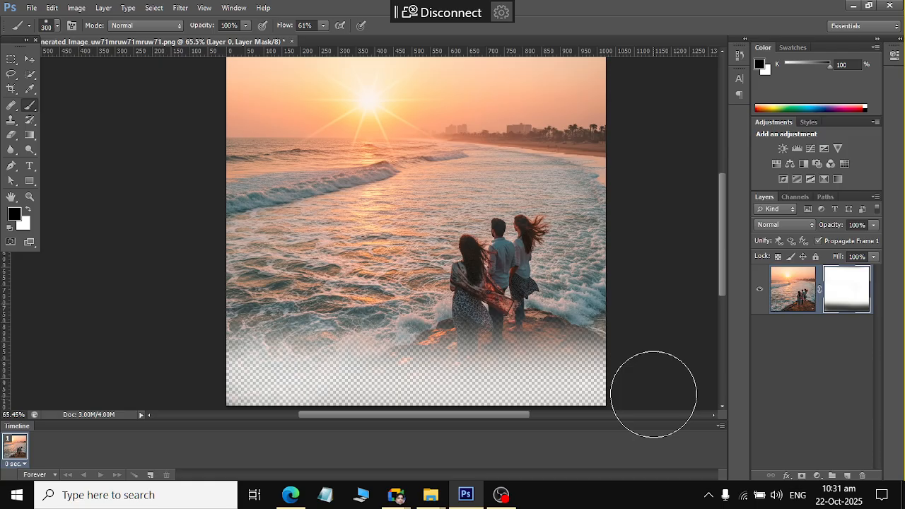
# - Switch the foreground colour to white and paint along the photo's bottom edge on the mask to restore the faded strip
pyautogui.click(29, 209)
pyautogui.moveTo(146, 367)
pyautogui.mouseDown()
pyautogui.moveTo(460, 396)
pyautogui.moveTo(632, 390)
pyautogui.moveTo(157, 346)
pyautogui.mouseUp()
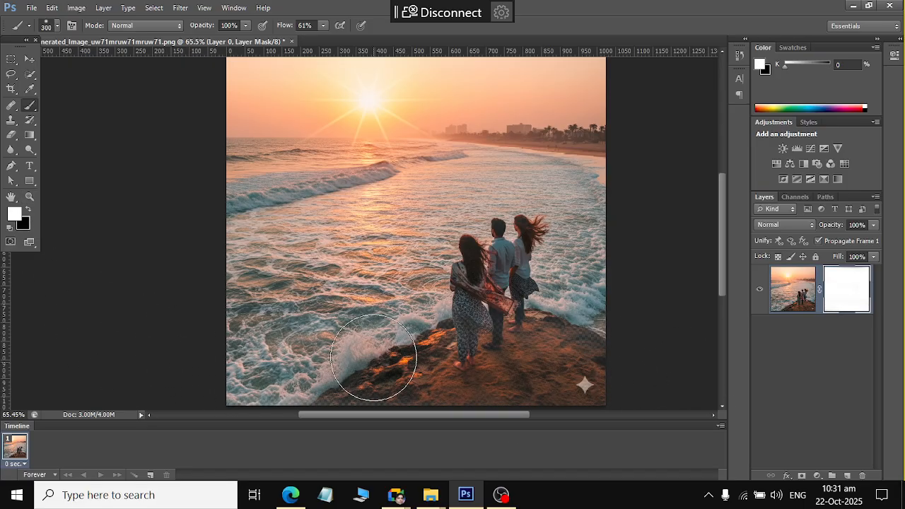
pyautogui.moveTo(374, 357); pyautogui.dragTo(429, 365)
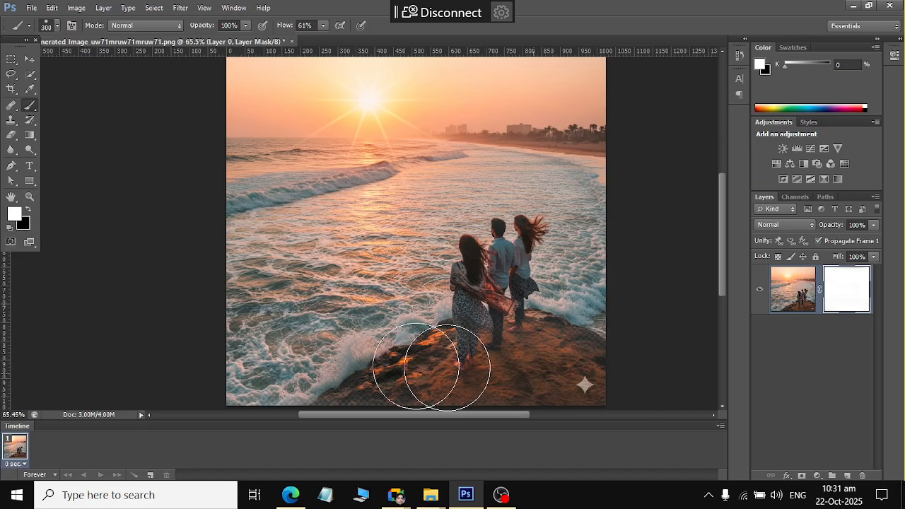
pyautogui.click(32, 8)
pyautogui.click(47, 35)
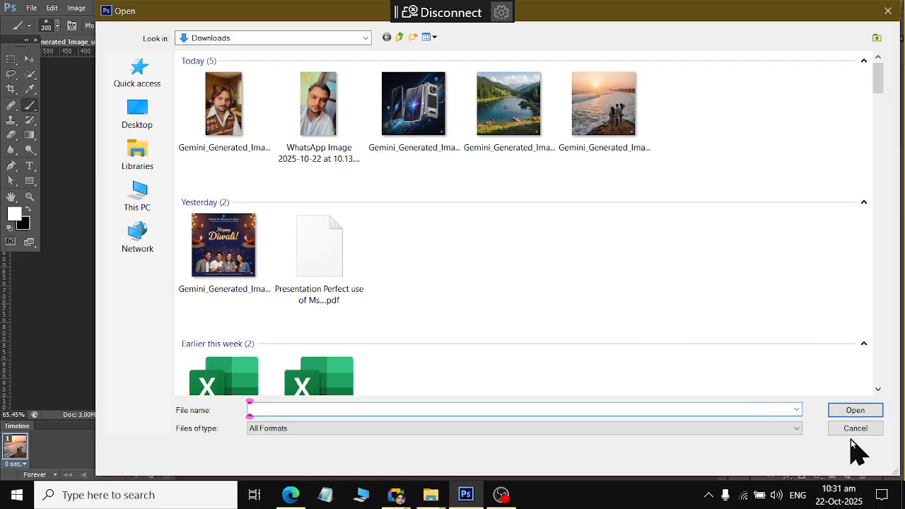
pyautogui.click(853, 428)
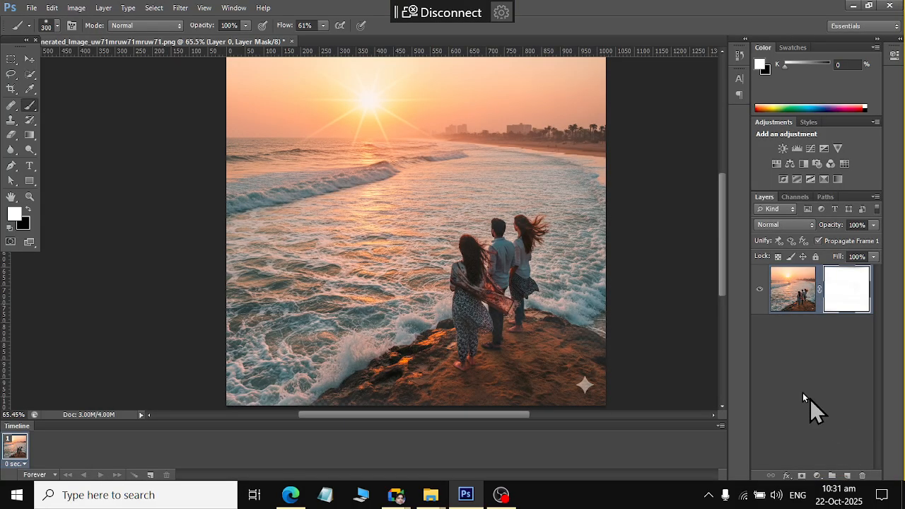
# - Place the mountain lake image from Downloads into the document and move it sideways so that it covers the full canvas
pyautogui.click(32, 8)
pyautogui.click(56, 251)
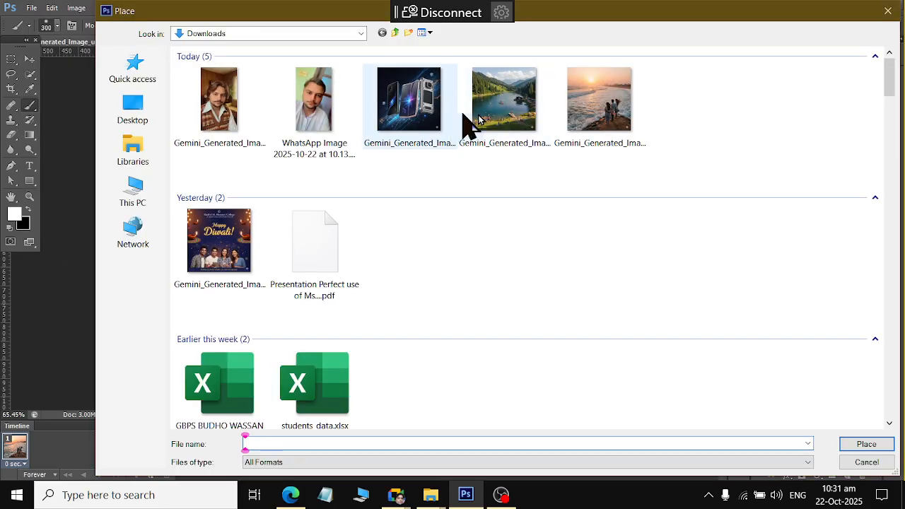
pyautogui.doubleClick(478, 116)
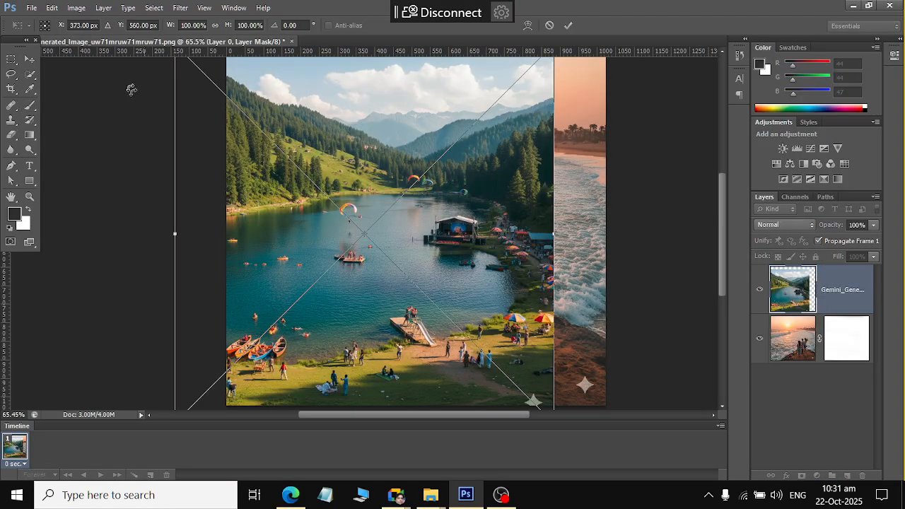
pyautogui.click(29, 62)
pyautogui.click(413, 188)
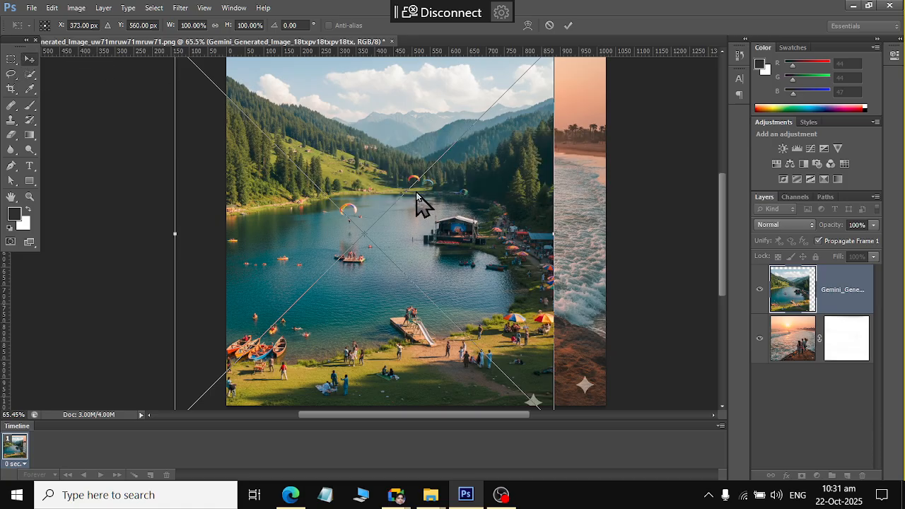
pyautogui.moveTo(418, 289); pyautogui.dragTo(470, 289)
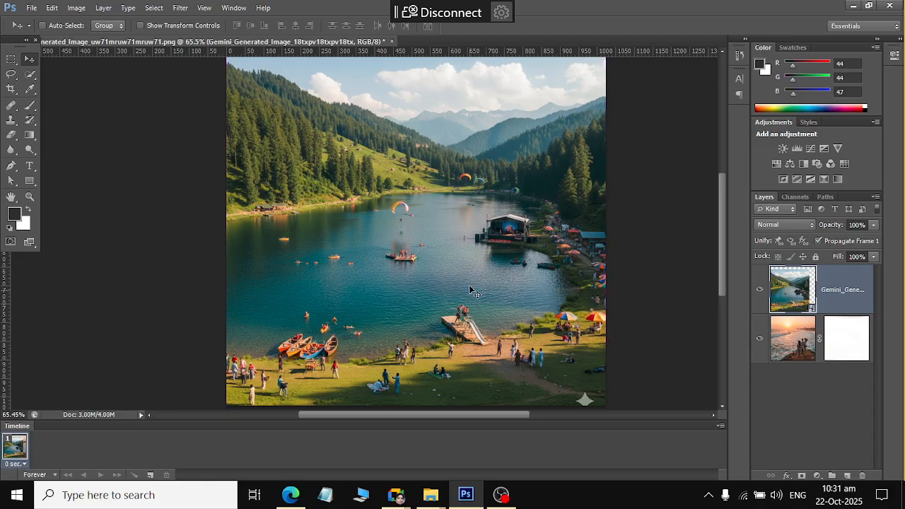
# - Move the lake layer below the beach layer and ready the Brush tool with black on the beach layer's mask
pyautogui.moveTo(843, 291); pyautogui.dragTo(855, 394)
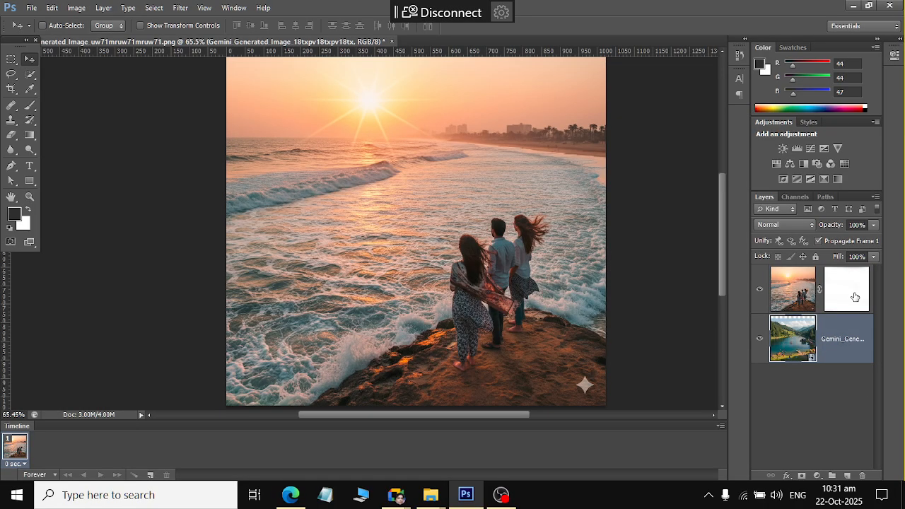
pyautogui.click(855, 297)
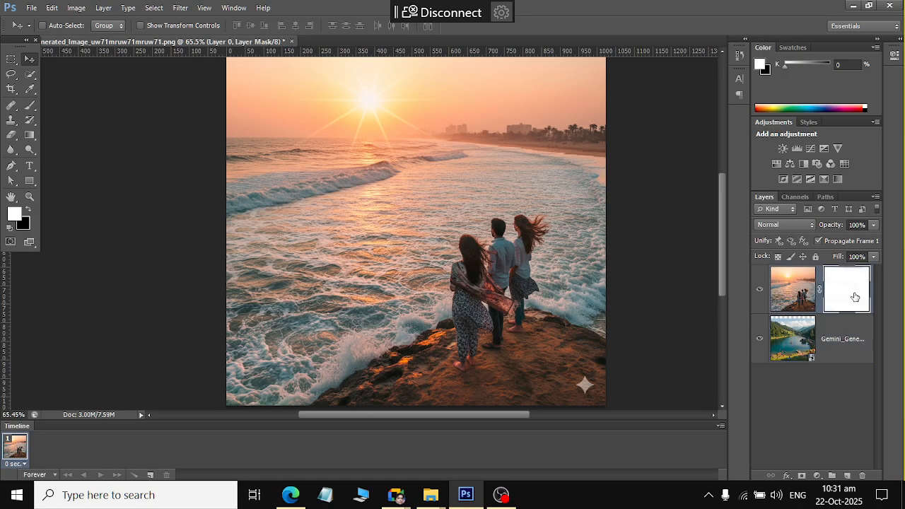
pyautogui.click(29, 106)
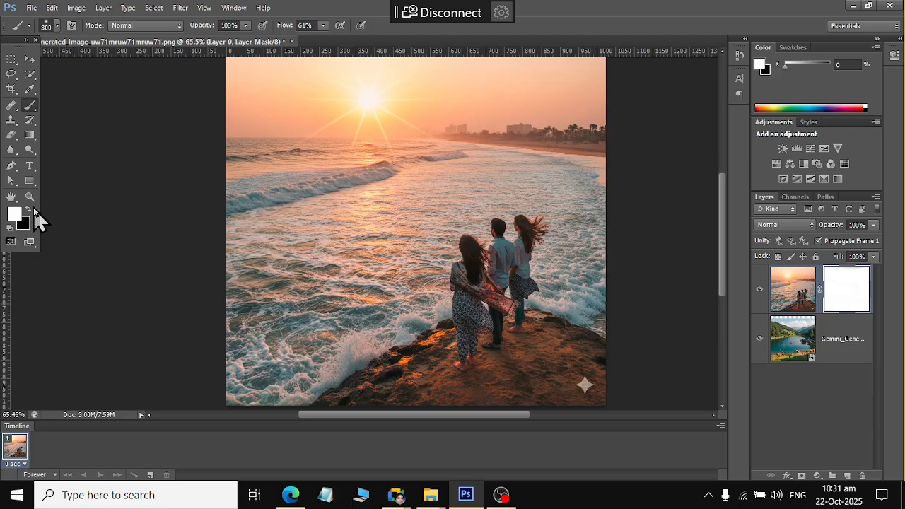
pyautogui.click(30, 210)
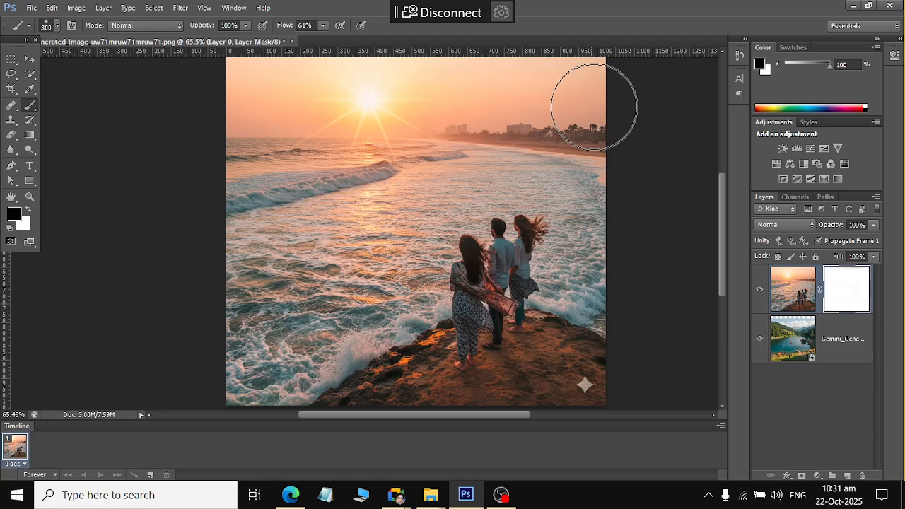
# - Paint black on the beach layer's mask over the sky and along the bottom edge to reveal the lake's mountains and grassy shore
pyautogui.click(602, 86)
pyautogui.moveTo(456, 67)
pyautogui.mouseDown()
pyautogui.moveTo(719, 80)
pyautogui.moveTo(2, 53)
pyautogui.moveTo(1, 74)
pyautogui.moveTo(191, 88)
pyautogui.moveTo(616, 71)
pyautogui.moveTo(675, 115)
pyautogui.moveTo(718, 101)
pyautogui.moveTo(61, 91)
pyautogui.moveTo(67, 117)
pyautogui.moveTo(41, 111)
pyautogui.moveTo(21, 78)
pyautogui.moveTo(53, 58)
pyautogui.moveTo(213, 103)
pyautogui.moveTo(608, 147)
pyautogui.moveTo(627, 121)
pyautogui.moveTo(29, 114)
pyautogui.moveTo(643, 118)
pyautogui.mouseUp()
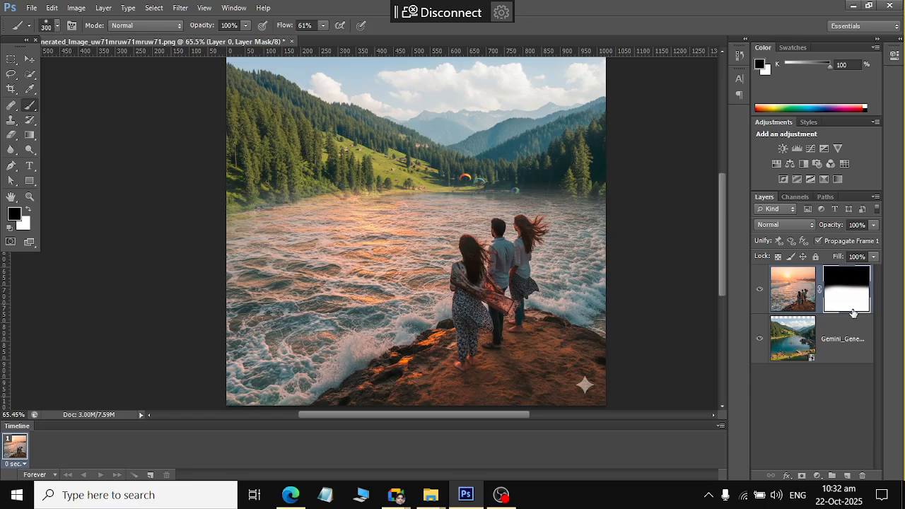
pyautogui.scroll(-2, 609, 318)
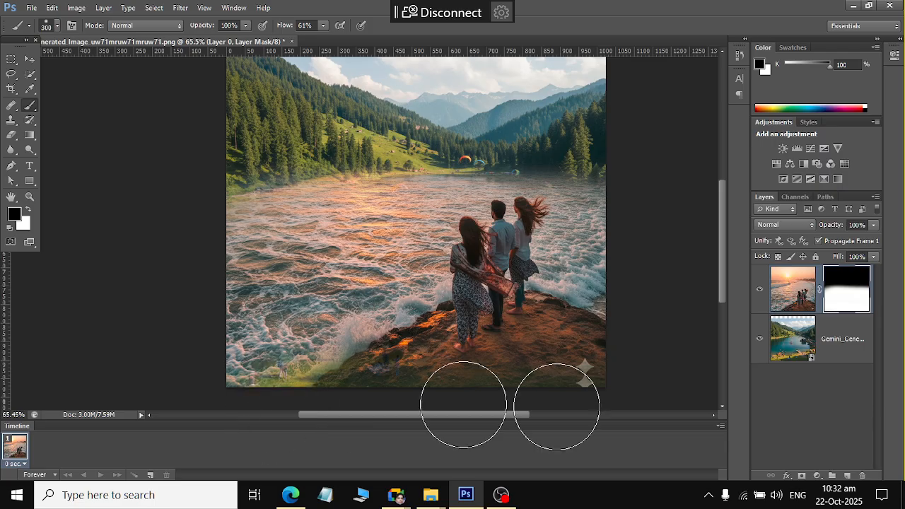
pyautogui.moveTo(431, 368); pyautogui.dragTo(203, 360)
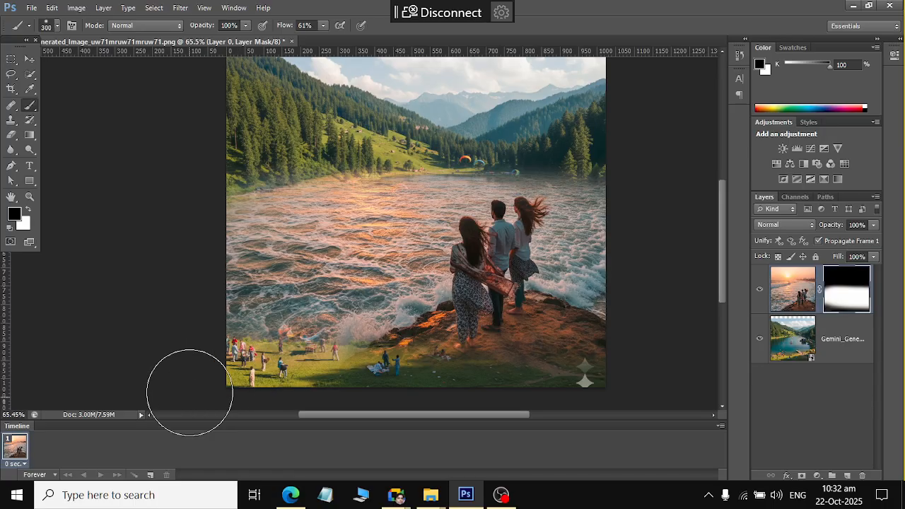
pyautogui.moveTo(319, 398); pyautogui.dragTo(681, 420)
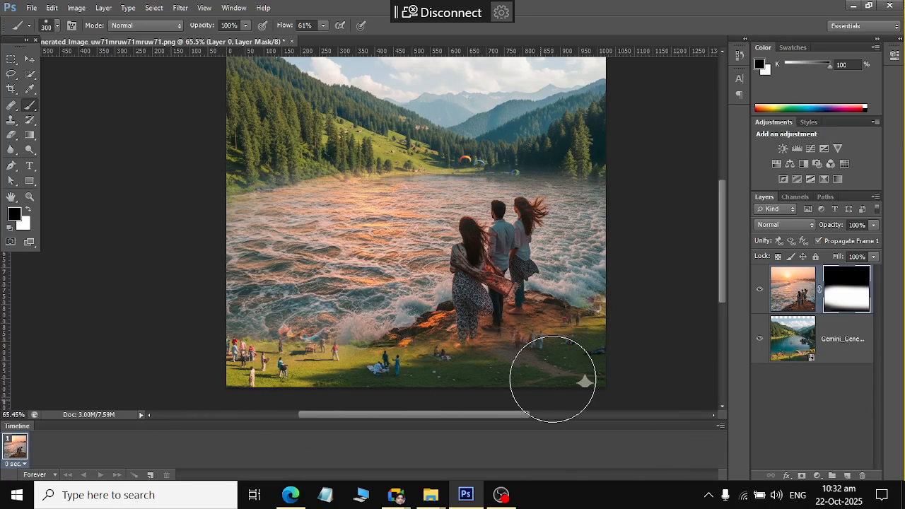
pyautogui.moveTo(551, 384)
pyautogui.mouseDown()
pyautogui.moveTo(645, 281)
pyautogui.moveTo(671, 273)
pyautogui.mouseUp()
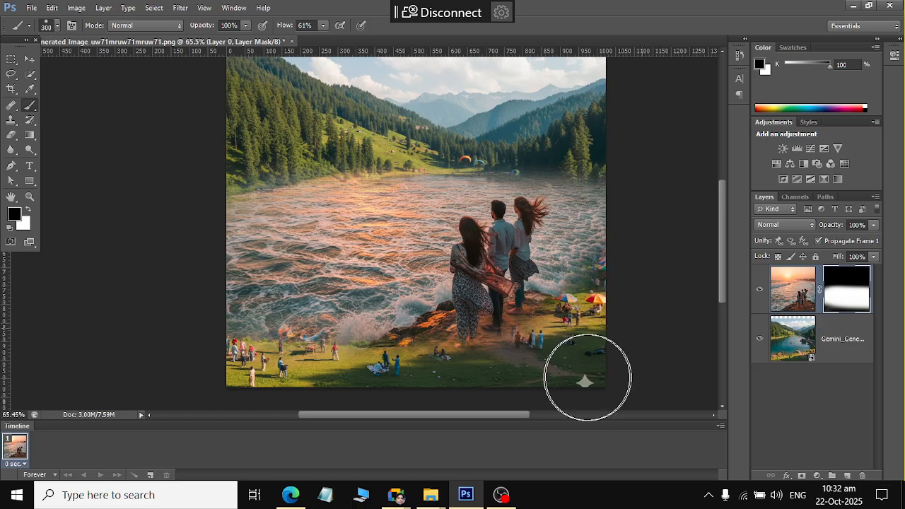
pyautogui.moveTo(389, 388)
pyautogui.mouseDown()
pyautogui.moveTo(349, 365)
pyautogui.moveTo(394, 385)
pyautogui.moveTo(385, 345)
pyautogui.moveTo(392, 367)
pyautogui.moveTo(408, 351)
pyautogui.moveTo(389, 389)
pyautogui.mouseUp()
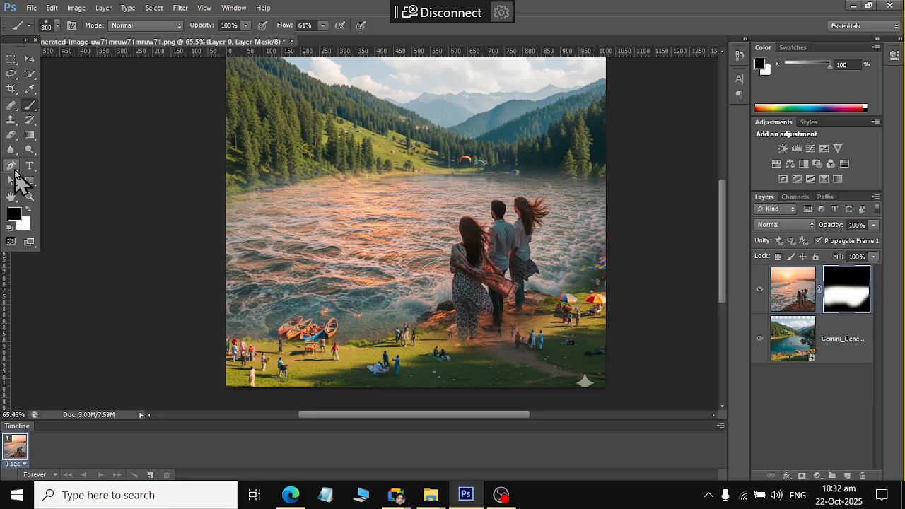
# - Place the portrait image Gemini_Generated_Image_pootd3pootd3poot.png from Downloads into the document as the topmost layer
pyautogui.click(36, 8)
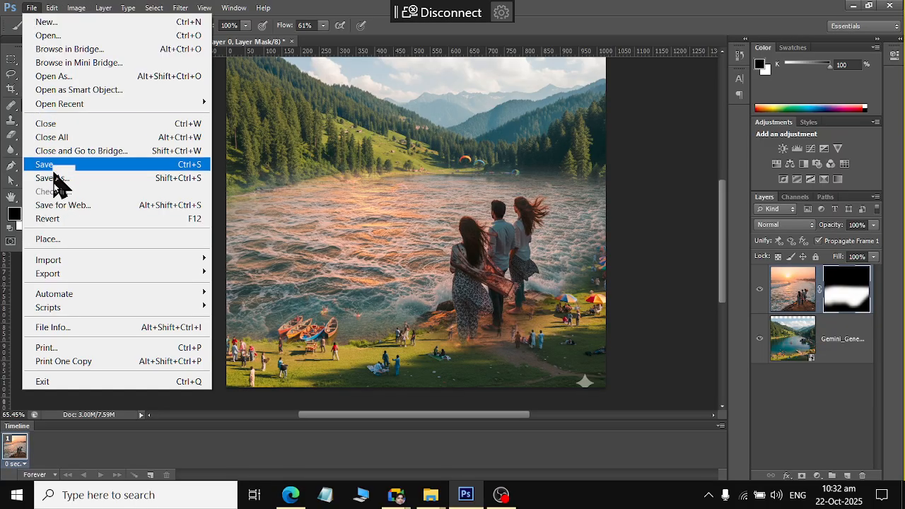
pyautogui.click(62, 241)
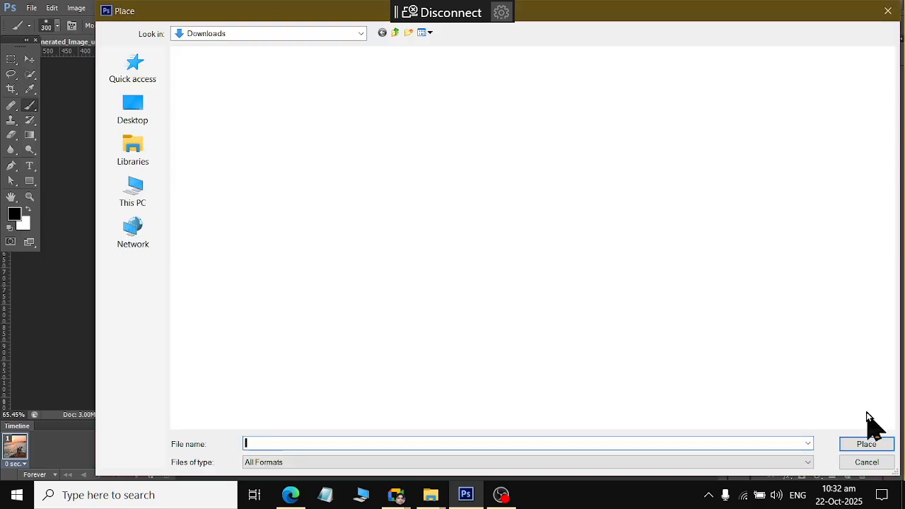
pyautogui.click(221, 106)
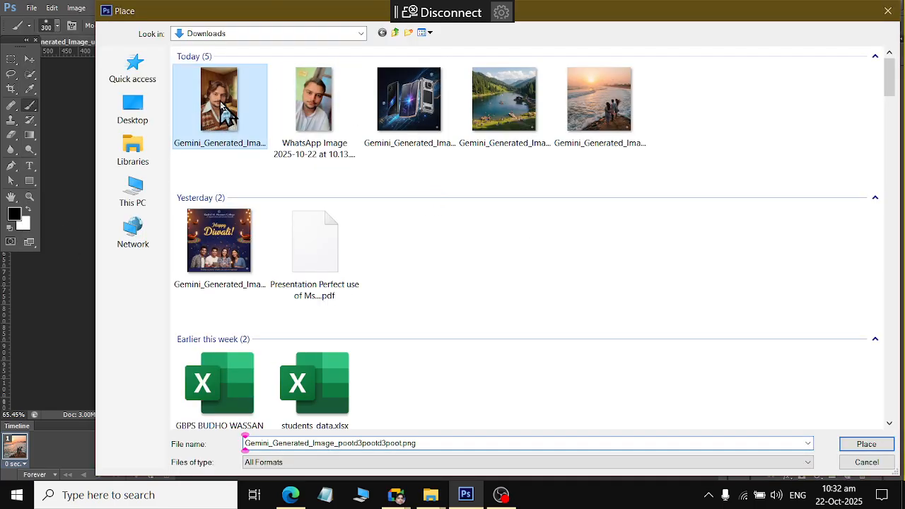
pyautogui.doubleClick(220, 106)
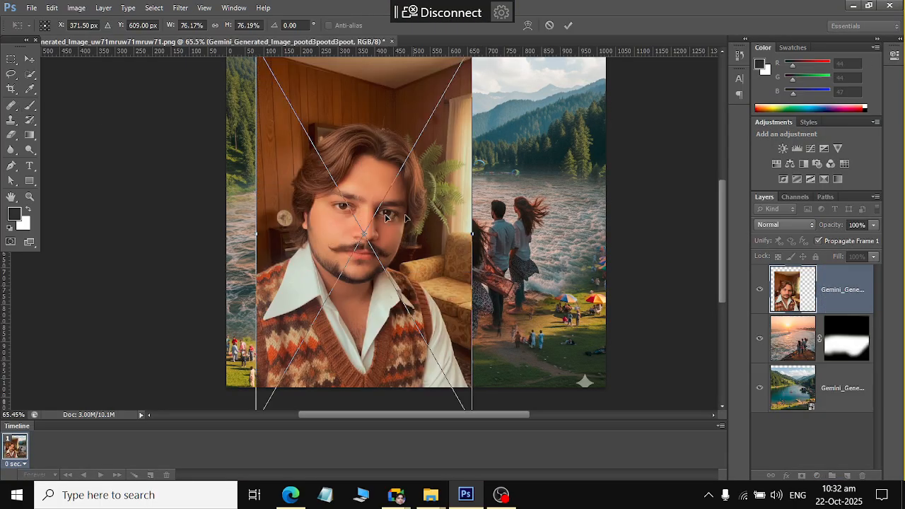
pyautogui.click(30, 74)
pyautogui.click(427, 188)
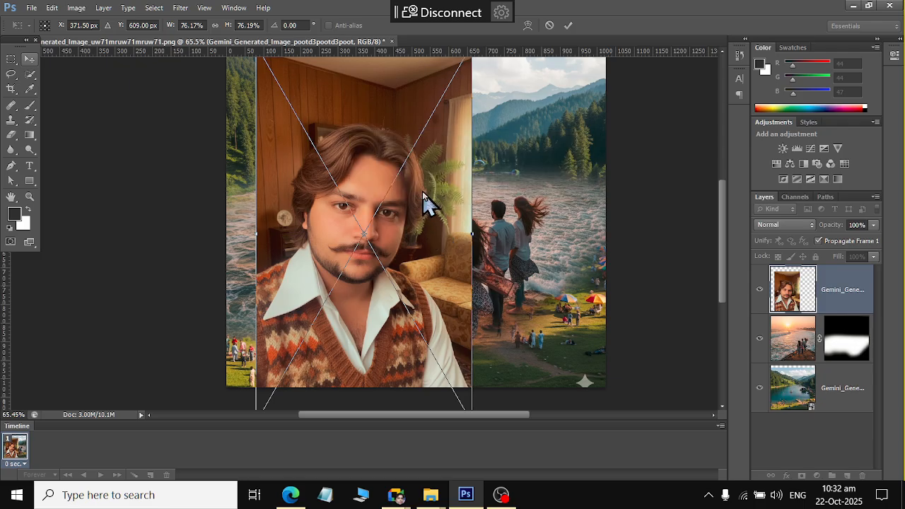
# - Scale the portrait down to about 55% and move it up to the canvas's upper edge
pyautogui.hotkey('ctrl', 't')
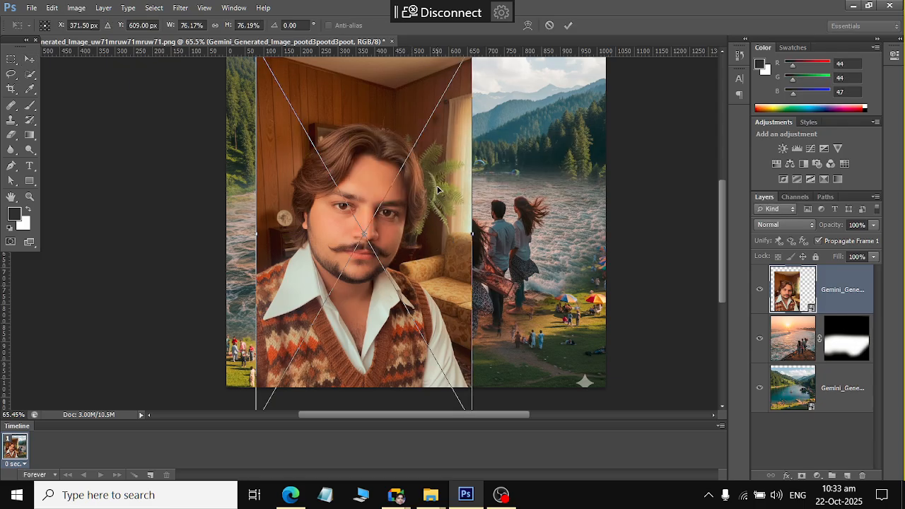
pyautogui.scroll(1, 453, 169)
pyautogui.moveTo(472, 82); pyautogui.dragTo(456, 142)
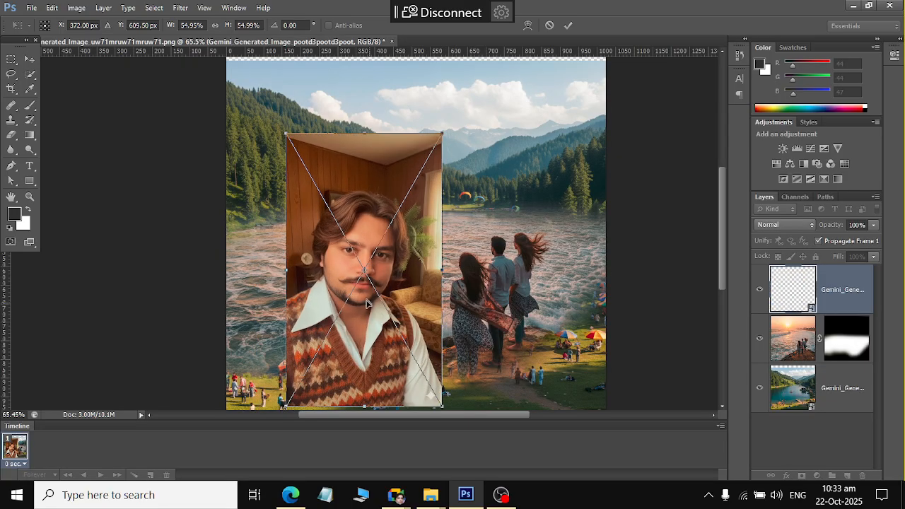
pyautogui.moveTo(352, 321); pyautogui.dragTo(345, 235)
pyautogui.click(10, 59)
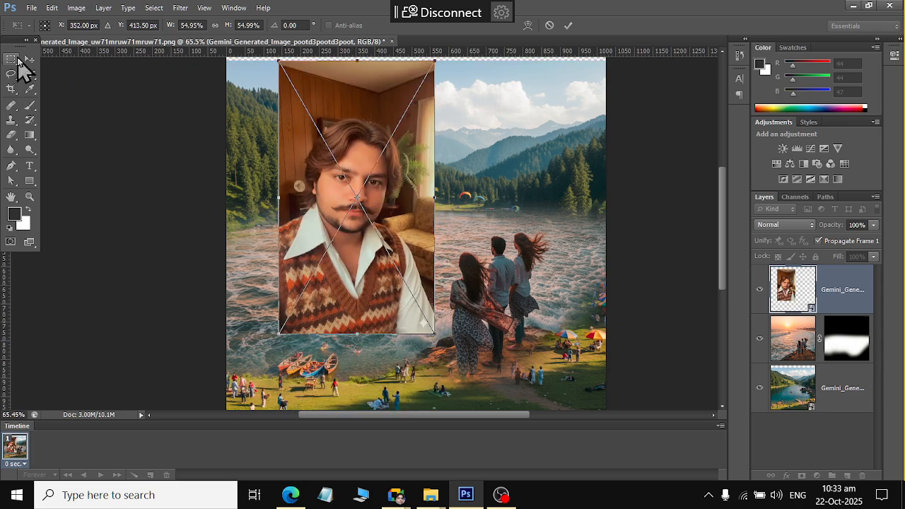
pyautogui.click(410, 187)
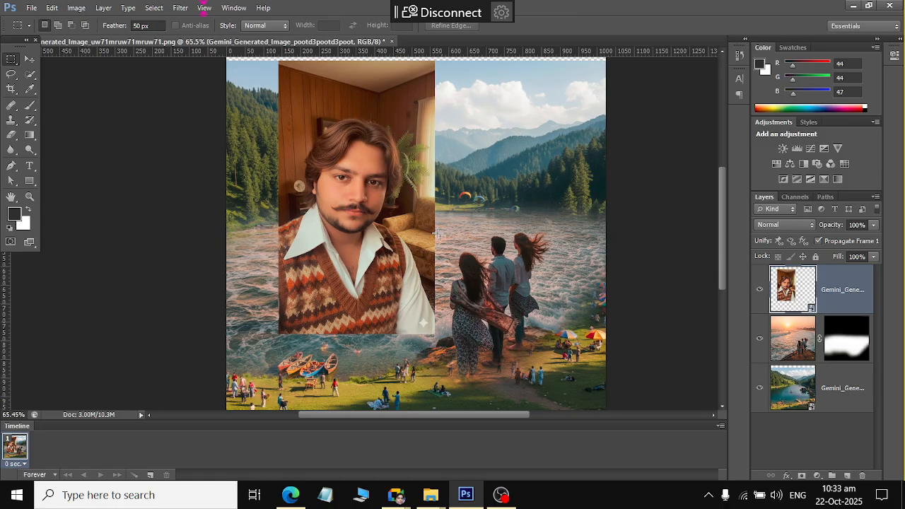
pyautogui.press('Return')
# - Move the portrait down and sideways so it sits beside the three people on the rock
pyautogui.click(29, 59)
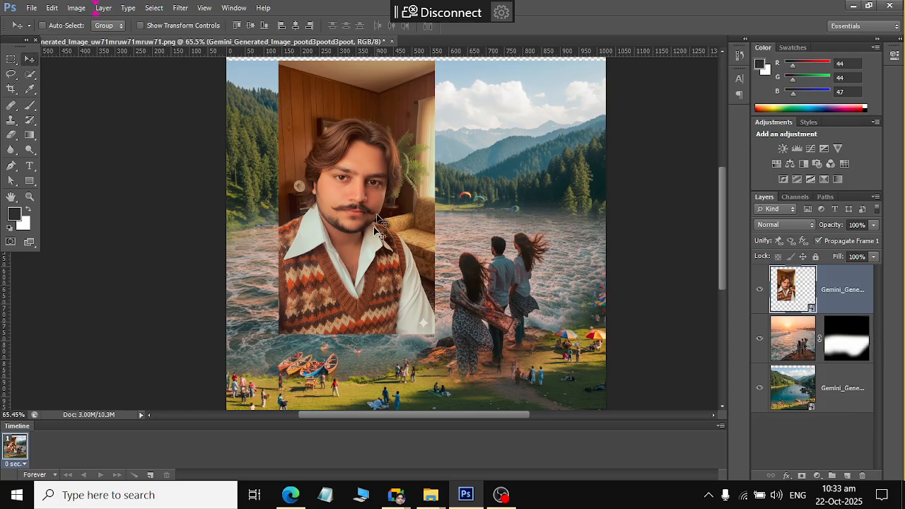
pyautogui.moveTo(432, 215); pyautogui.dragTo(404, 247)
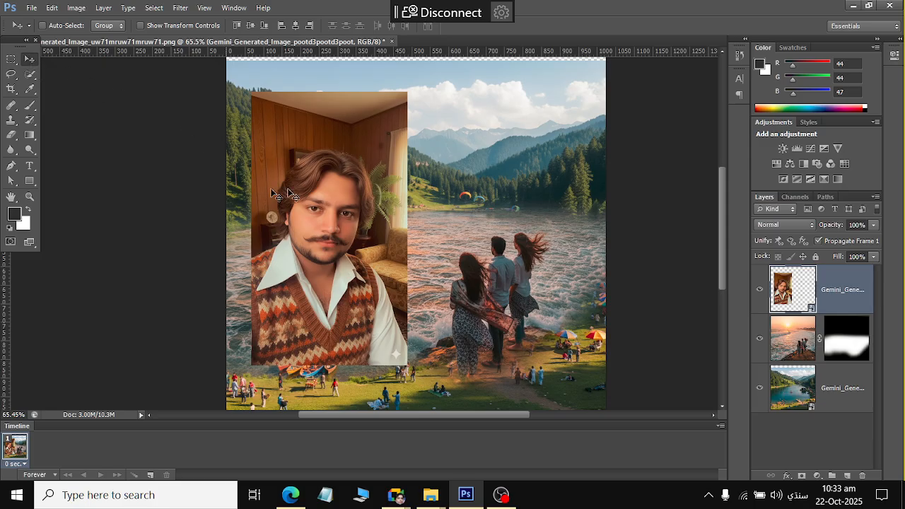
pyautogui.moveTo(356, 138)
pyautogui.mouseDown()
pyautogui.moveTo(406, 136)
pyautogui.moveTo(365, 148)
pyautogui.mouseUp()
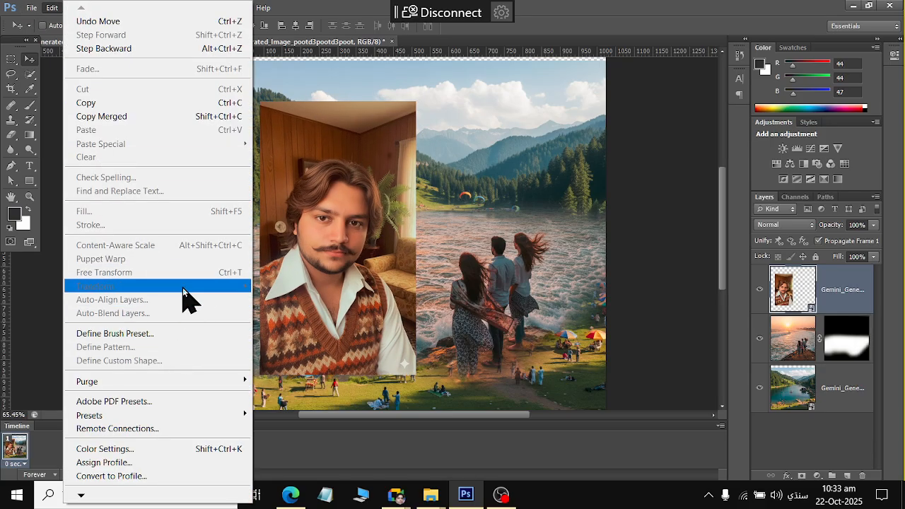
pyautogui.click(566, 232)
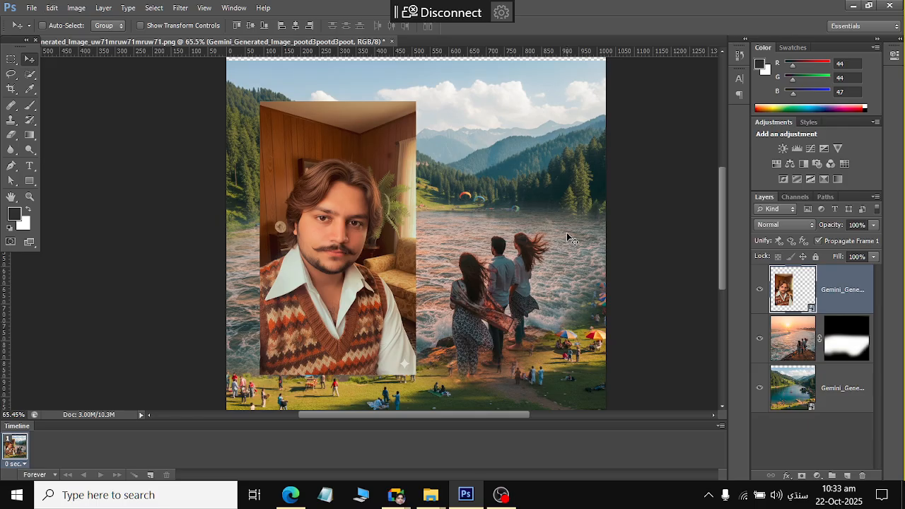
# - Stretch the portrait with Free Transform to about 144% width and 74% height so that it covers the canvas
pyautogui.click(52, 8)
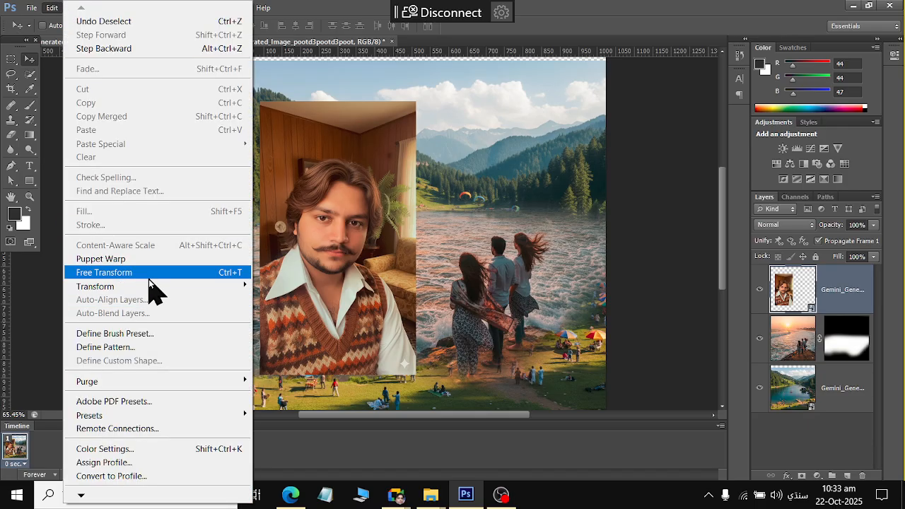
pyautogui.click(148, 276)
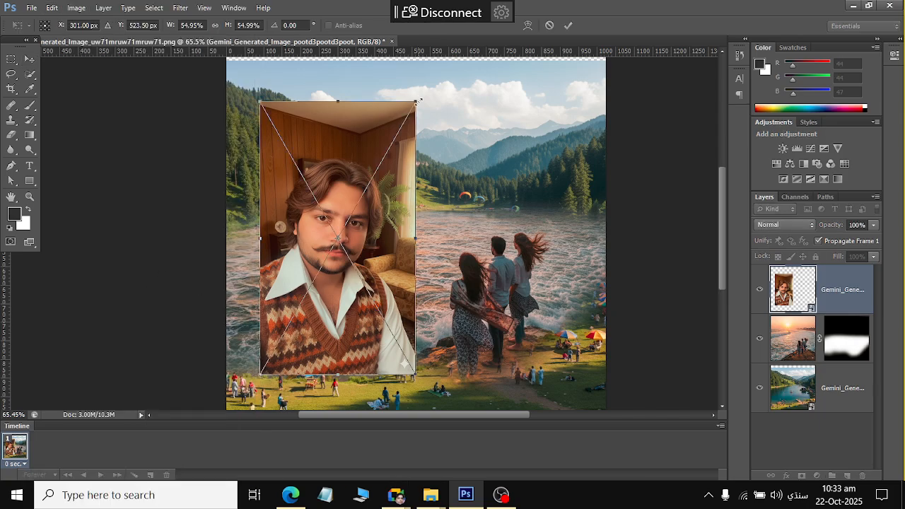
pyautogui.moveTo(418, 102); pyautogui.dragTo(594, 57)
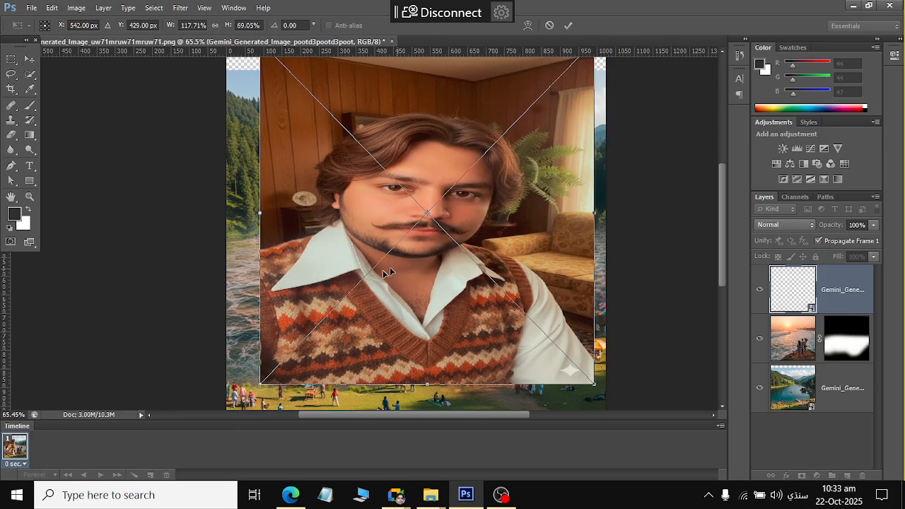
pyautogui.moveTo(261, 386); pyautogui.dragTo(219, 408)
pyautogui.moveTo(594, 226); pyautogui.dragTo(628, 226)
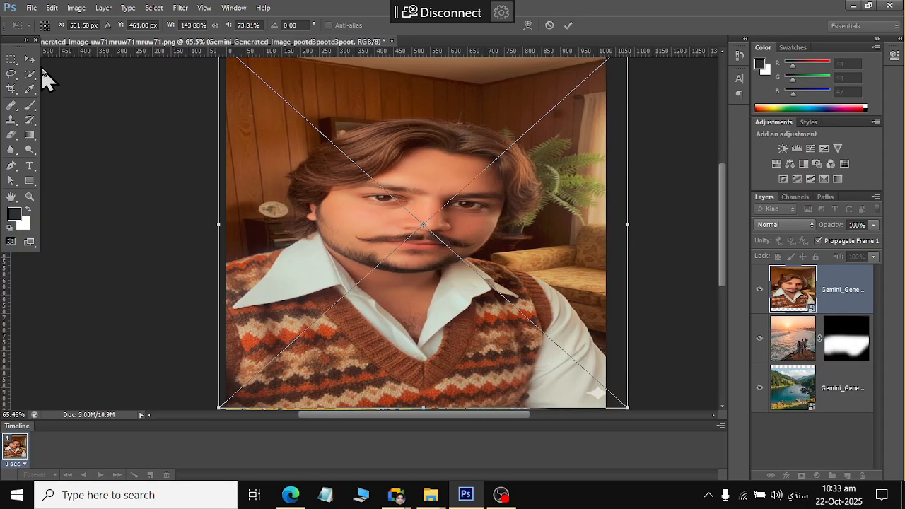
pyautogui.click(30, 59)
pyautogui.click(410, 188)
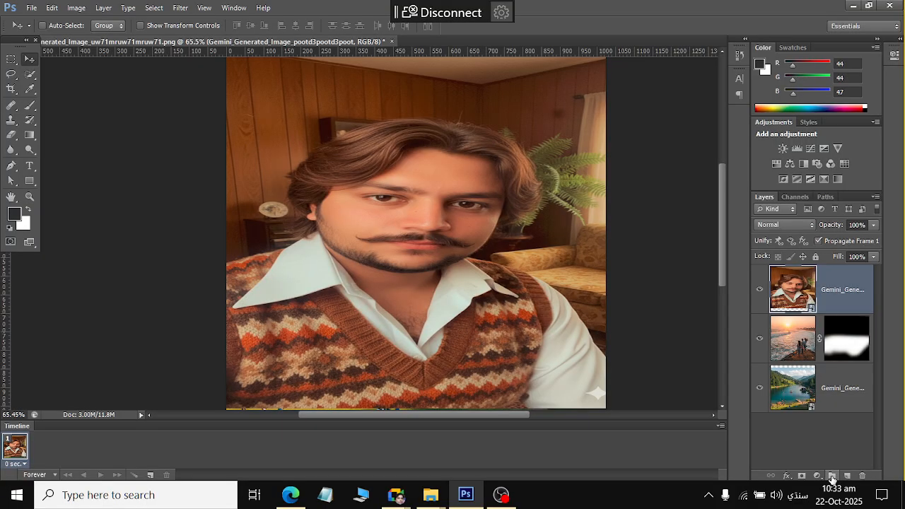
# - Add a white layer mask to the portrait layer
pyautogui.click(832, 476)
pyautogui.hotkey('ctrl', 'z')
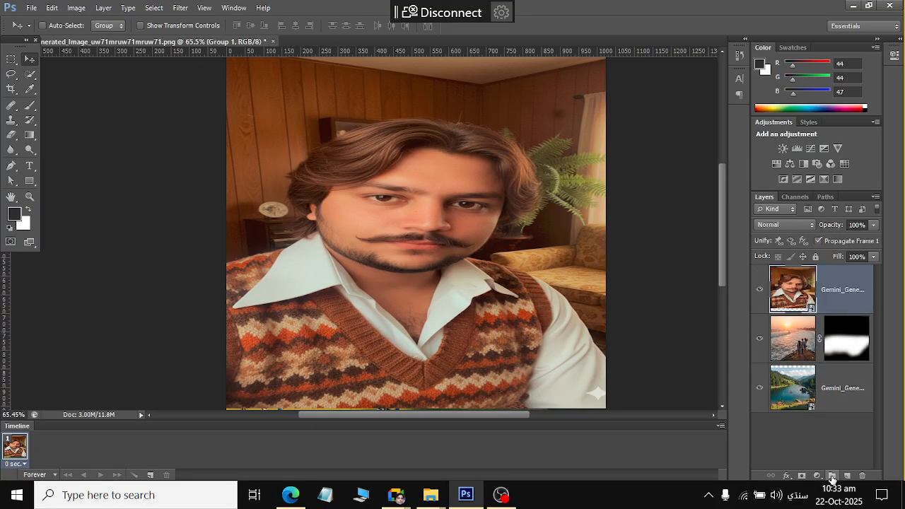
pyautogui.click(802, 476)
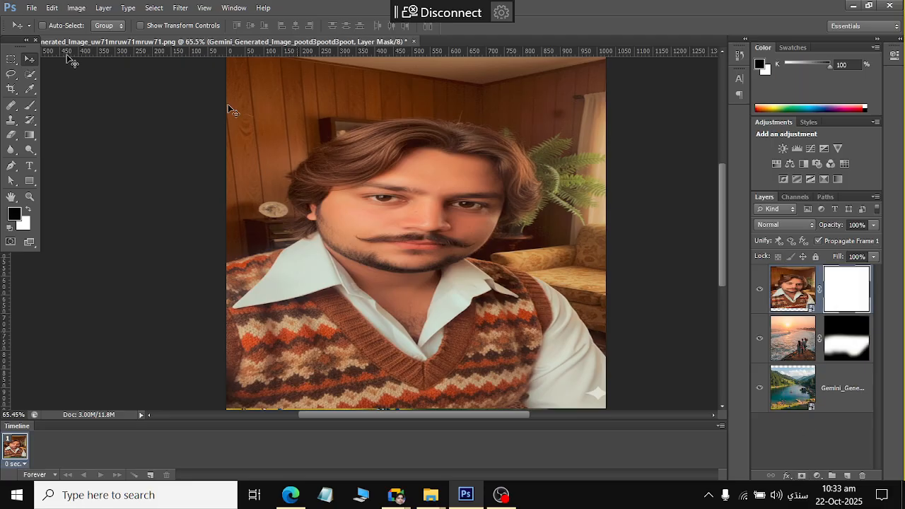
# - Paint black with the Brush tool on the portrait's mask around all edges, fading the room and the outer vest into the landscape
pyautogui.click(29, 105)
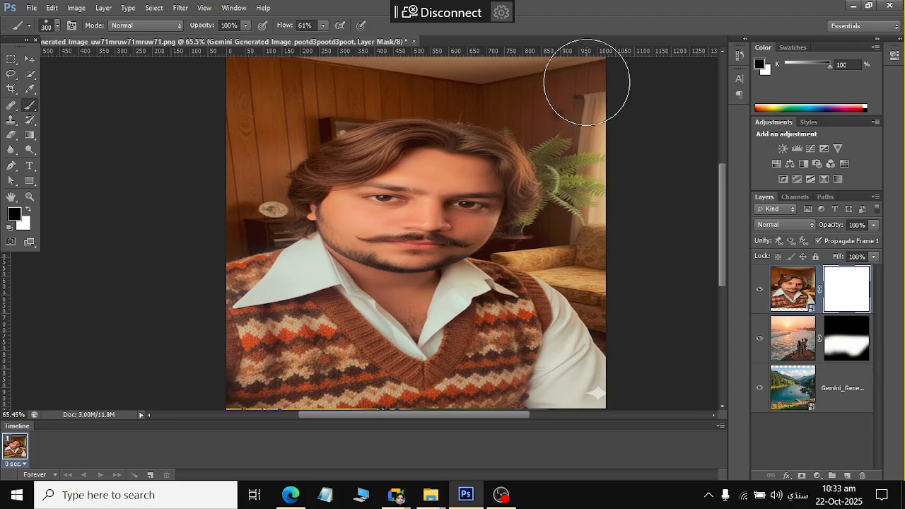
pyautogui.moveTo(587, 82); pyautogui.dragTo(592, 428)
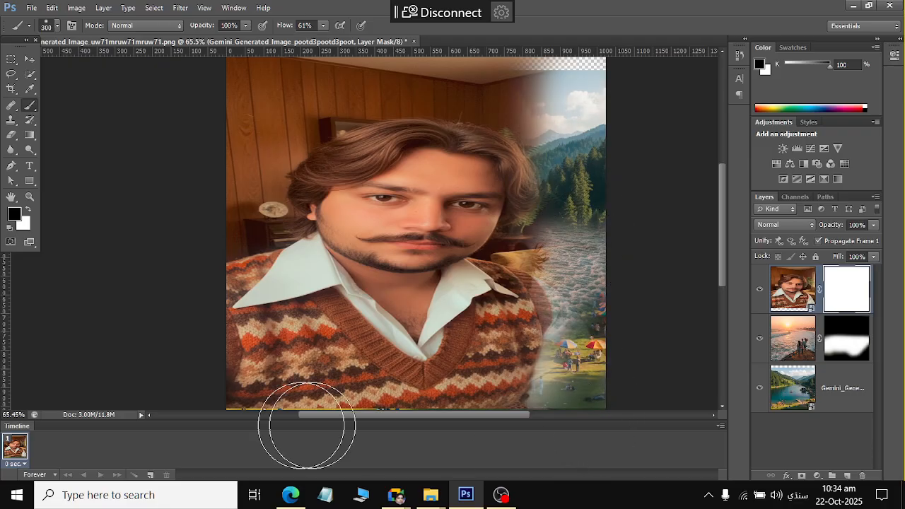
pyautogui.moveTo(306, 426); pyautogui.dragTo(40, 396)
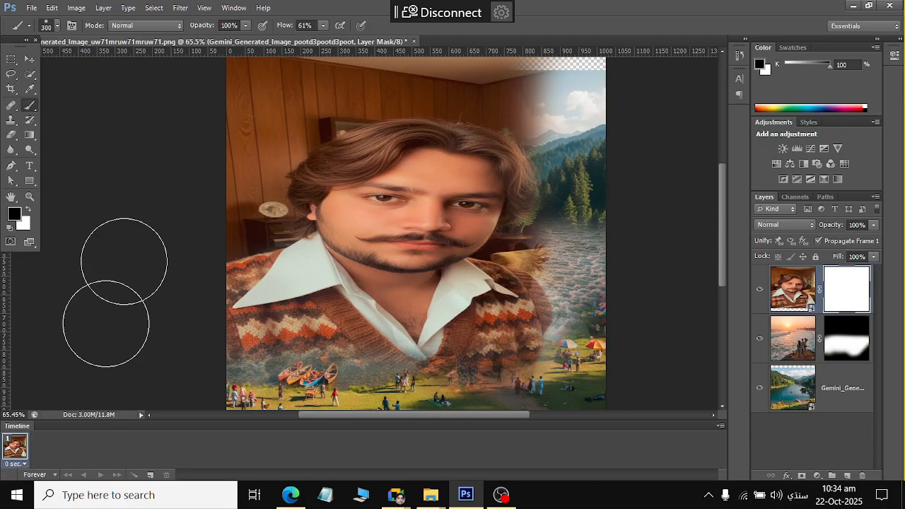
pyautogui.moveTo(194, 178)
pyautogui.mouseDown()
pyautogui.moveTo(212, 113)
pyautogui.moveTo(253, 97)
pyautogui.moveTo(236, 192)
pyautogui.moveTo(303, 57)
pyautogui.moveTo(586, 56)
pyautogui.moveTo(447, 72)
pyautogui.moveTo(212, 71)
pyautogui.mouseUp()
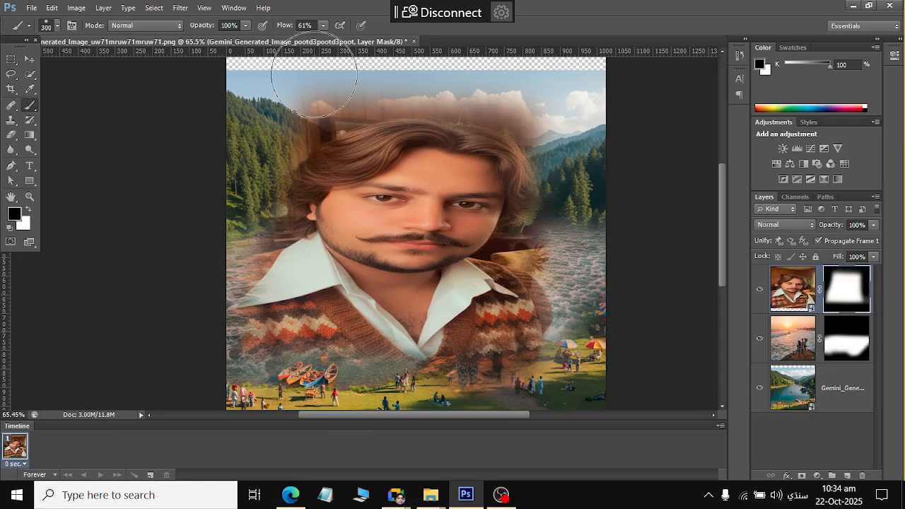
pyautogui.moveTo(314, 76)
pyautogui.mouseDown()
pyautogui.moveTo(353, 66)
pyautogui.moveTo(481, 67)
pyautogui.moveTo(572, 96)
pyautogui.moveTo(496, 74)
pyautogui.moveTo(303, 77)
pyautogui.moveTo(249, 98)
pyautogui.moveTo(226, 138)
pyautogui.moveTo(272, 89)
pyautogui.moveTo(302, 77)
pyautogui.moveTo(243, 151)
pyautogui.mouseUp()
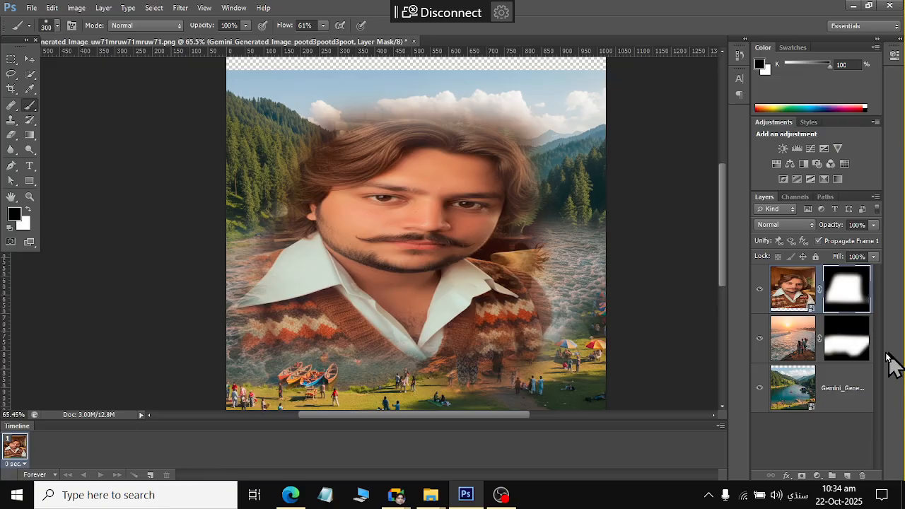
# - Change the foreground colour to dark grey and paint over the whole portrait on its mask to make it semi-transparent
pyautogui.click(13, 216)
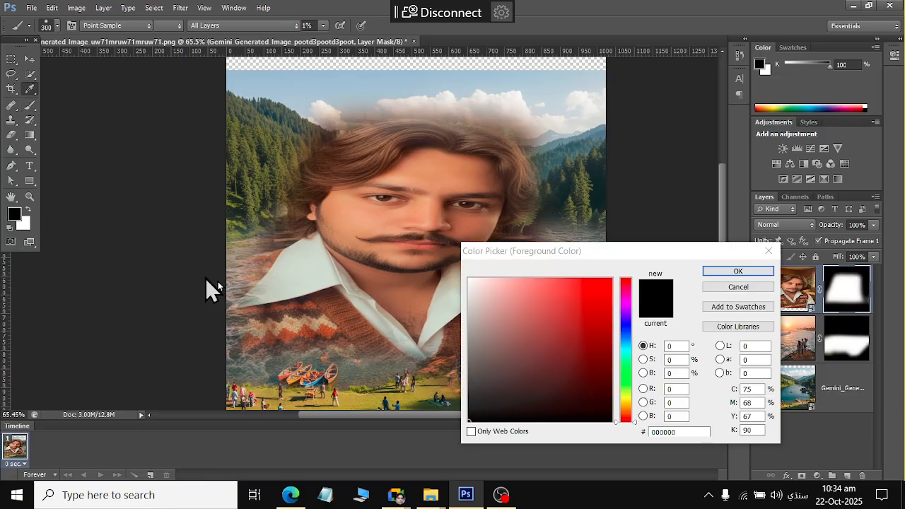
pyautogui.moveTo(485, 350); pyautogui.dragTo(471, 365)
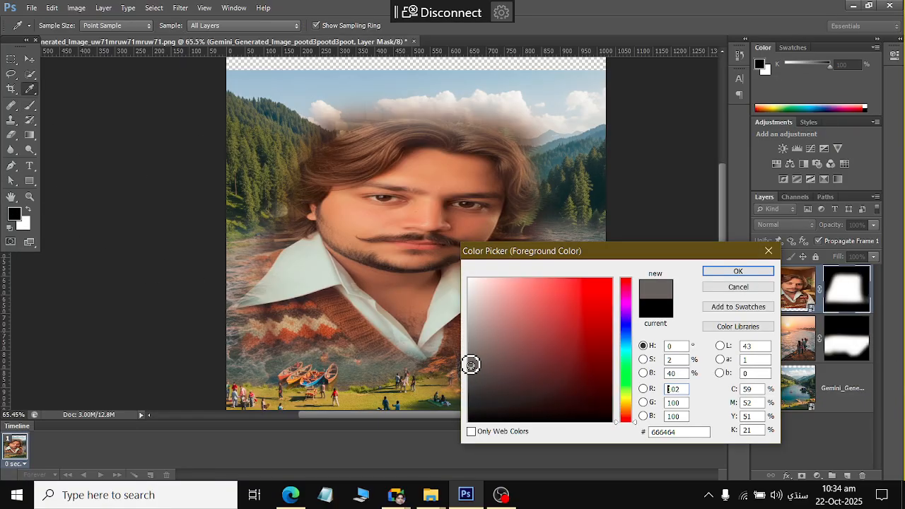
pyautogui.click(726, 270)
pyautogui.moveTo(435, 255)
pyautogui.mouseDown()
pyautogui.moveTo(481, 205)
pyautogui.moveTo(441, 56)
pyautogui.moveTo(414, 83)
pyautogui.moveTo(212, 168)
pyautogui.mouseUp()
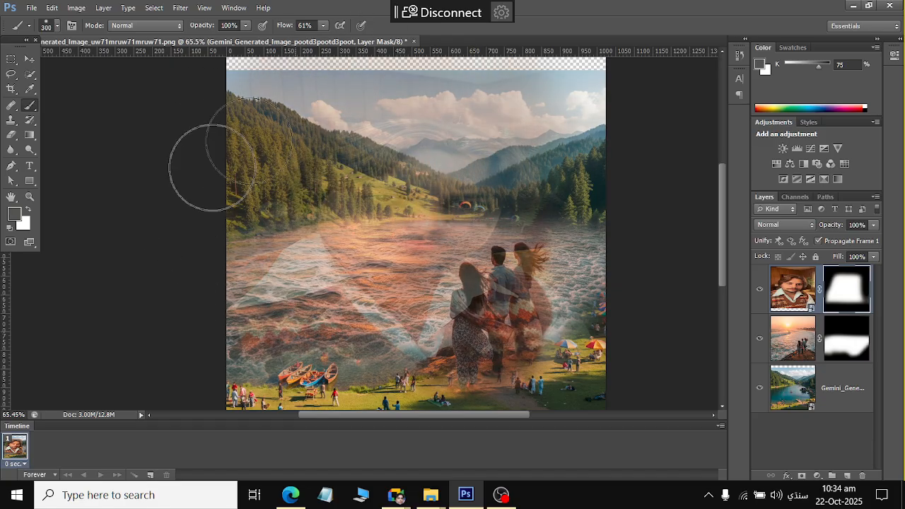
pyautogui.moveTo(488, 132)
pyautogui.mouseDown()
pyautogui.moveTo(508, 248)
pyautogui.moveTo(584, 251)
pyautogui.moveTo(432, 222)
pyautogui.moveTo(175, 291)
pyautogui.moveTo(224, 247)
pyautogui.moveTo(407, 158)
pyautogui.moveTo(507, 184)
pyautogui.mouseUp()
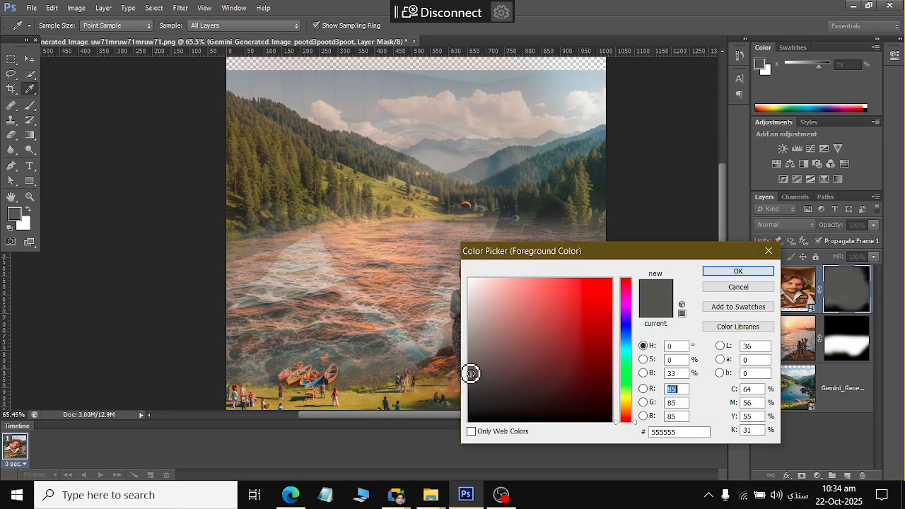
# - Change the foreground colour to lighter grey #958f8f and paint over the face and shirt on the portrait's mask
pyautogui.moveTo(470, 361); pyautogui.dragTo(473, 338)
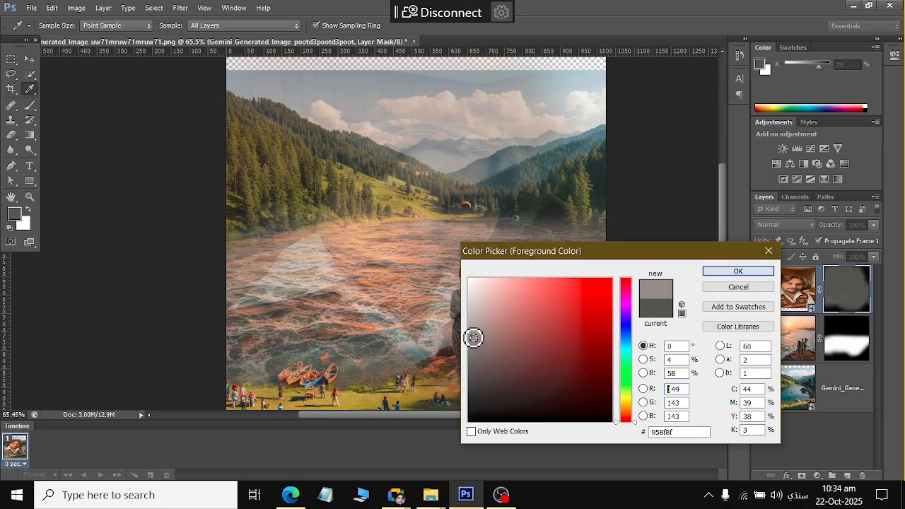
pyautogui.click(723, 273)
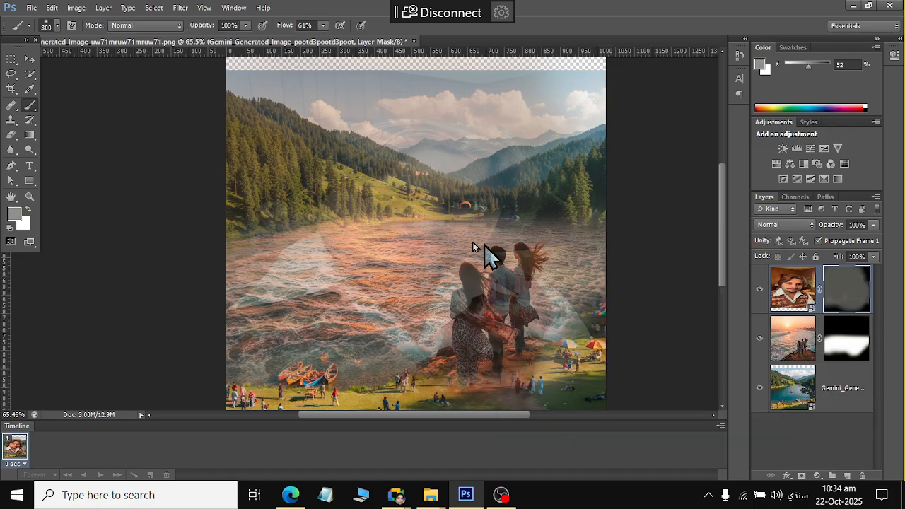
pyautogui.moveTo(400, 265)
pyautogui.mouseDown()
pyautogui.moveTo(412, 247)
pyautogui.moveTo(482, 209)
pyautogui.moveTo(459, 185)
pyautogui.moveTo(426, 226)
pyautogui.moveTo(410, 170)
pyautogui.moveTo(394, 206)
pyautogui.moveTo(366, 228)
pyautogui.moveTo(400, 200)
pyautogui.moveTo(356, 242)
pyautogui.moveTo(387, 195)
pyautogui.moveTo(335, 253)
pyautogui.moveTo(382, 231)
pyautogui.moveTo(370, 295)
pyautogui.moveTo(415, 251)
pyautogui.moveTo(403, 287)
pyautogui.moveTo(385, 299)
pyautogui.moveTo(390, 210)
pyautogui.moveTo(341, 261)
pyautogui.moveTo(395, 204)
pyautogui.moveTo(390, 179)
pyautogui.moveTo(363, 199)
pyautogui.moveTo(432, 172)
pyautogui.moveTo(471, 207)
pyautogui.moveTo(463, 249)
pyautogui.moveTo(379, 277)
pyautogui.moveTo(355, 253)
pyautogui.moveTo(341, 306)
pyautogui.moveTo(254, 353)
pyautogui.mouseUp()
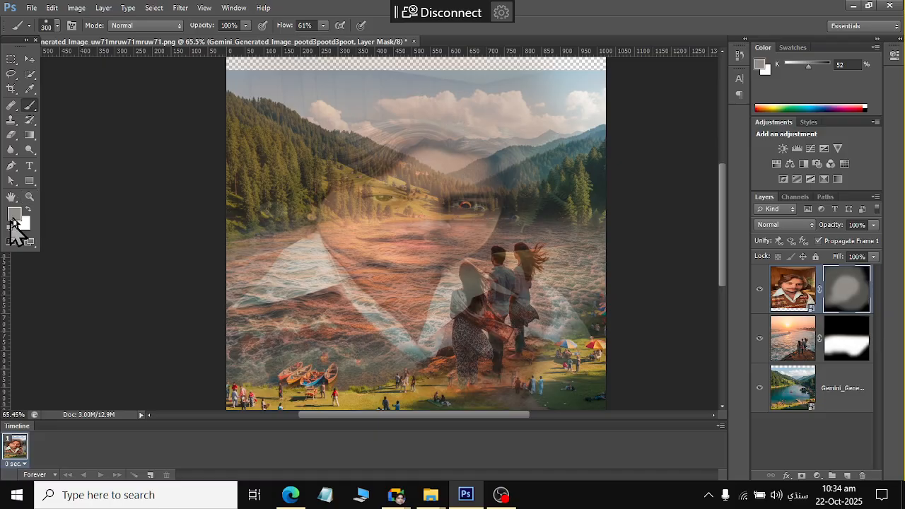
# - Set the foreground colour to black and paint over the three standing people on the portrait's mask with the brush reduced to 80 px
pyautogui.click(11, 218)
pyautogui.moveTo(486, 385); pyautogui.dragTo(479, 441)
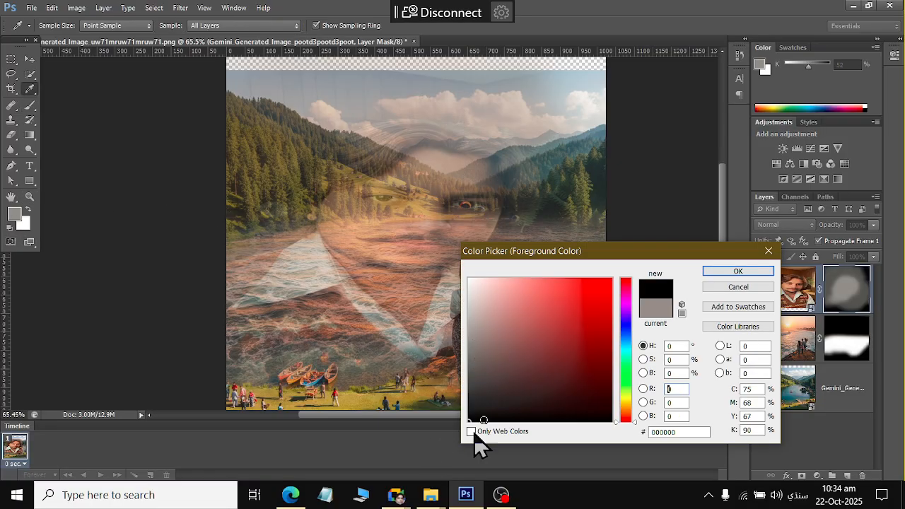
pyautogui.click(739, 274)
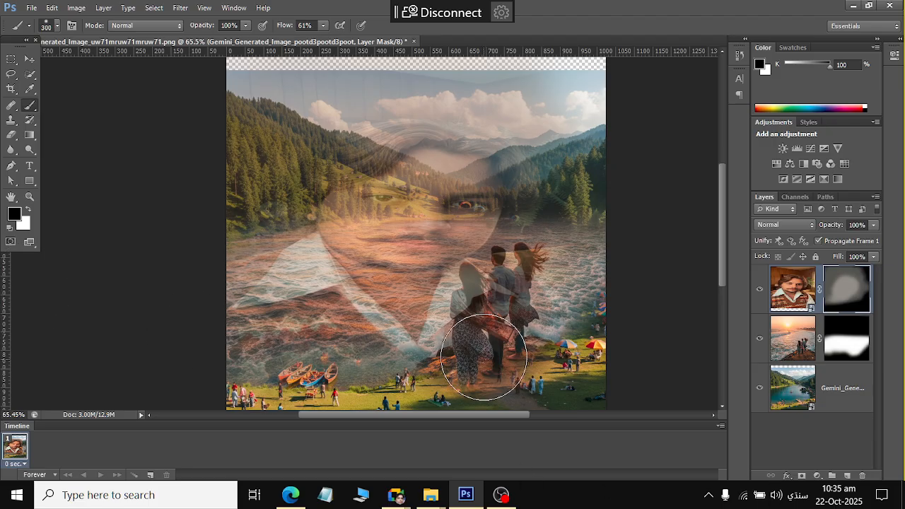
pyautogui.scroll(5, 485, 359)
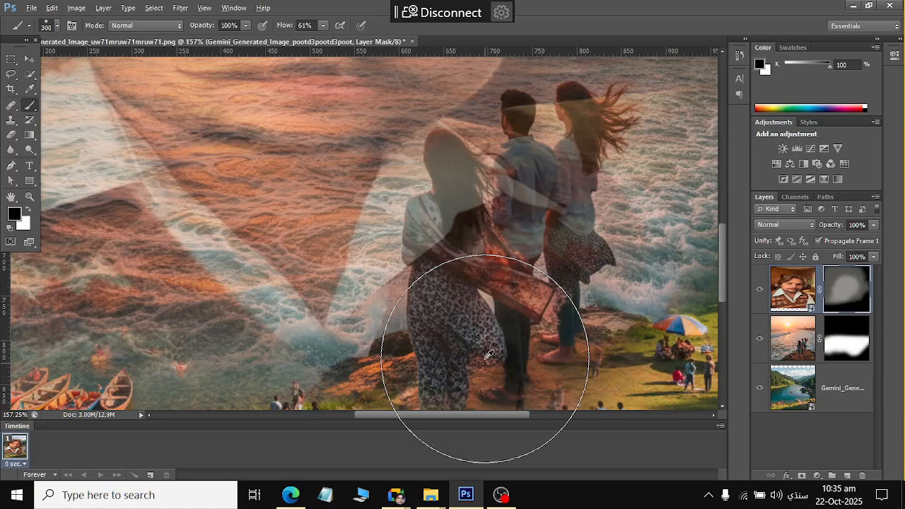
pyautogui.press('[')
pyautogui.press('[')
pyautogui.press('[')
pyautogui.press('[')
pyautogui.press('[')
pyautogui.press('[')
pyautogui.press('[')
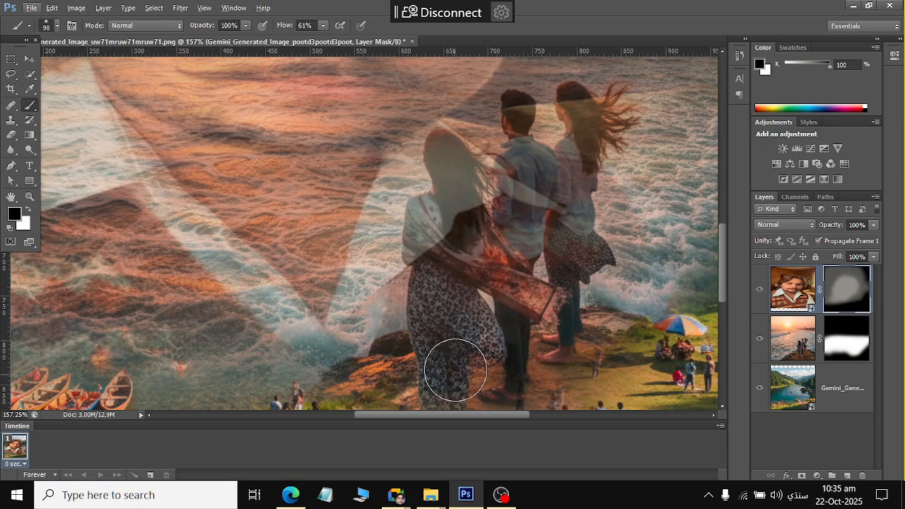
pyautogui.moveTo(452, 388)
pyautogui.mouseDown()
pyautogui.moveTo(450, 160)
pyautogui.moveTo(432, 261)
pyautogui.moveTo(449, 399)
pyautogui.moveTo(464, 211)
pyautogui.moveTo(520, 358)
pyautogui.moveTo(514, 123)
pyautogui.moveTo(520, 116)
pyautogui.moveTo(531, 230)
pyautogui.moveTo(567, 247)
pyautogui.moveTo(577, 104)
pyautogui.moveTo(614, 110)
pyautogui.moveTo(579, 195)
pyautogui.moveTo(570, 278)
pyautogui.moveTo(527, 327)
pyautogui.moveTo(517, 377)
pyautogui.moveTo(483, 370)
pyautogui.moveTo(440, 403)
pyautogui.mouseUp()
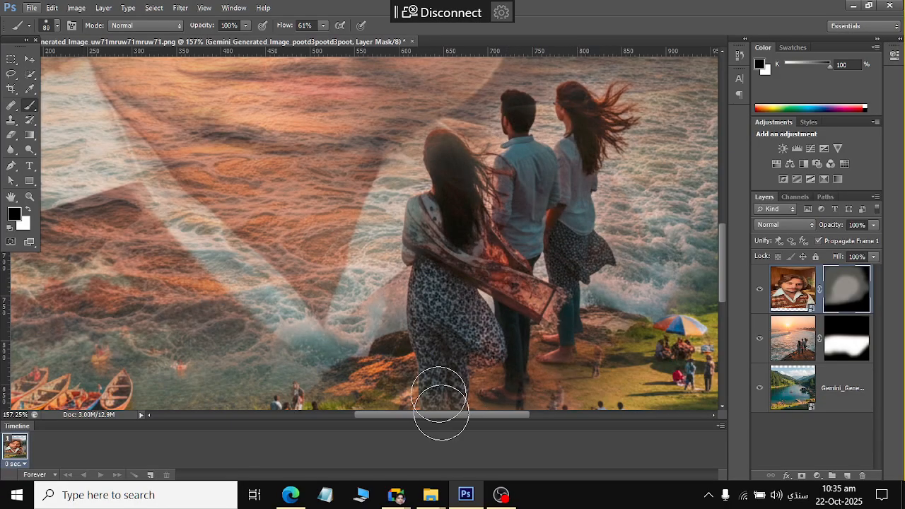
pyautogui.scroll(-5, 450, 372)
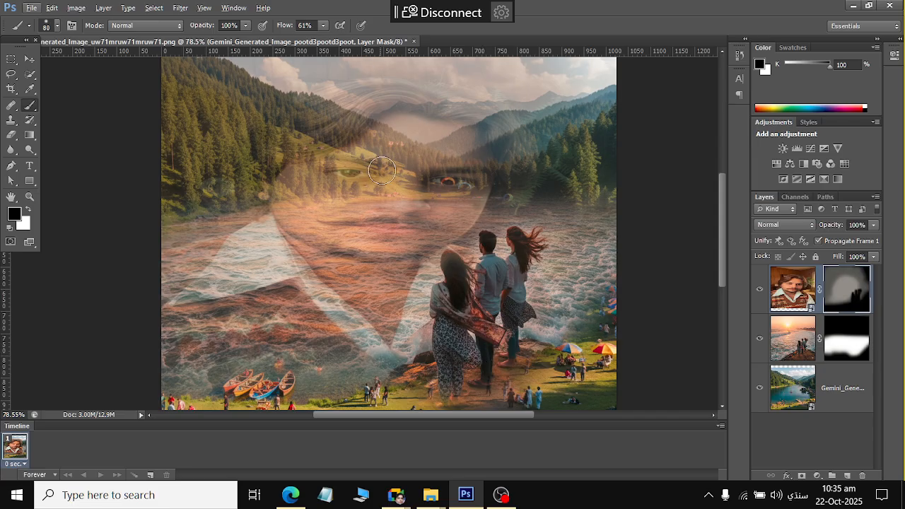
pyautogui.scroll(-2, 382, 170)
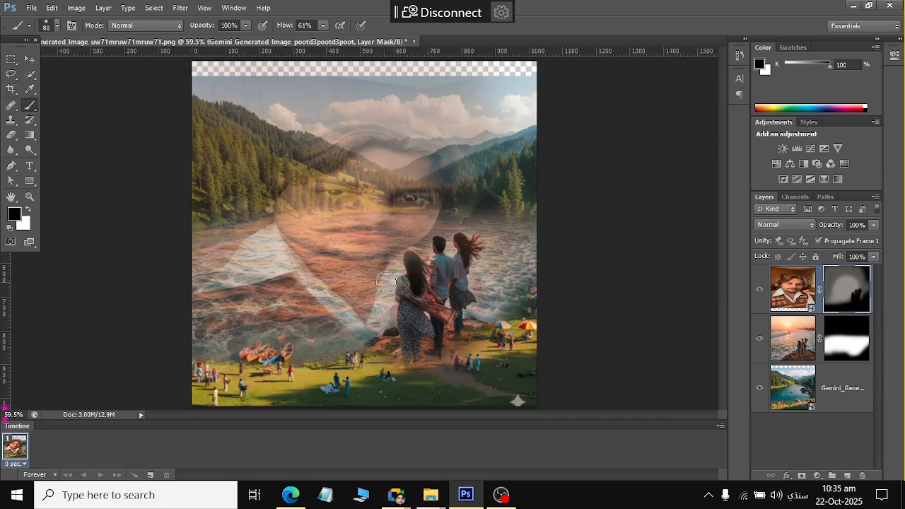